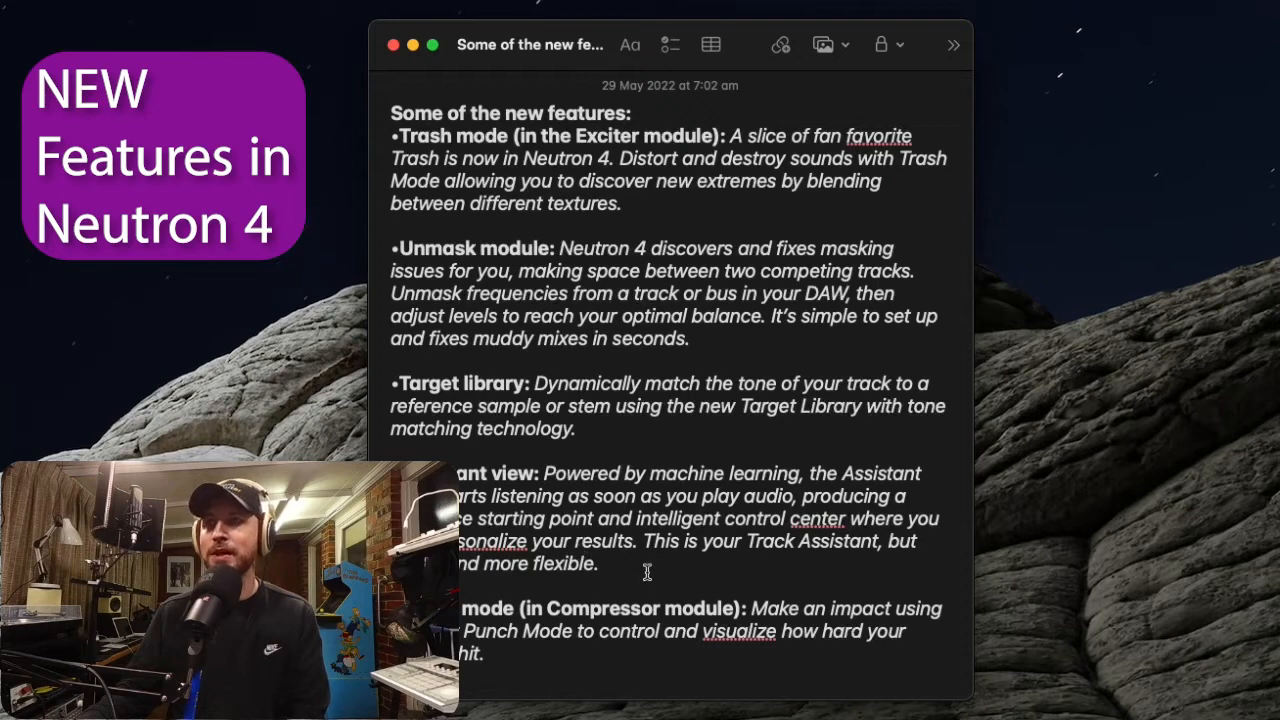
scroll(639, 573, "down", 1)
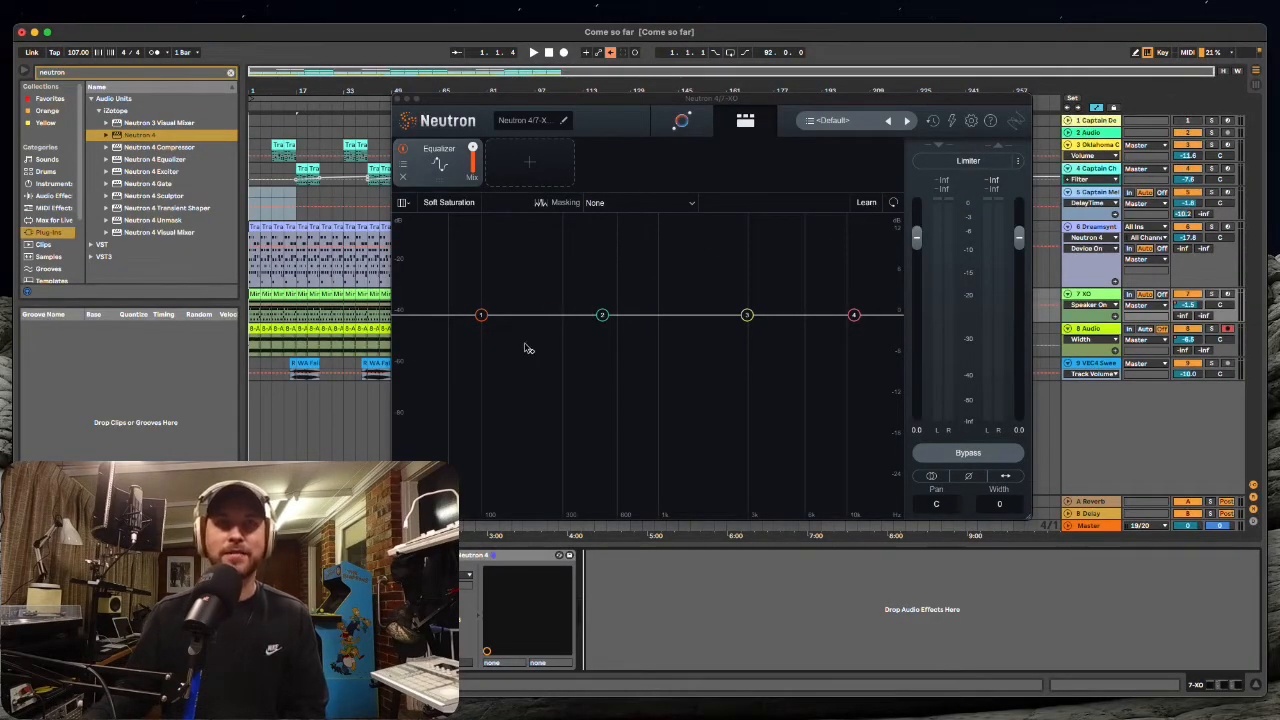
Open the Neutron 4 Assistant on the XO track and play the song so it analyses the audio
left_click(683, 124)
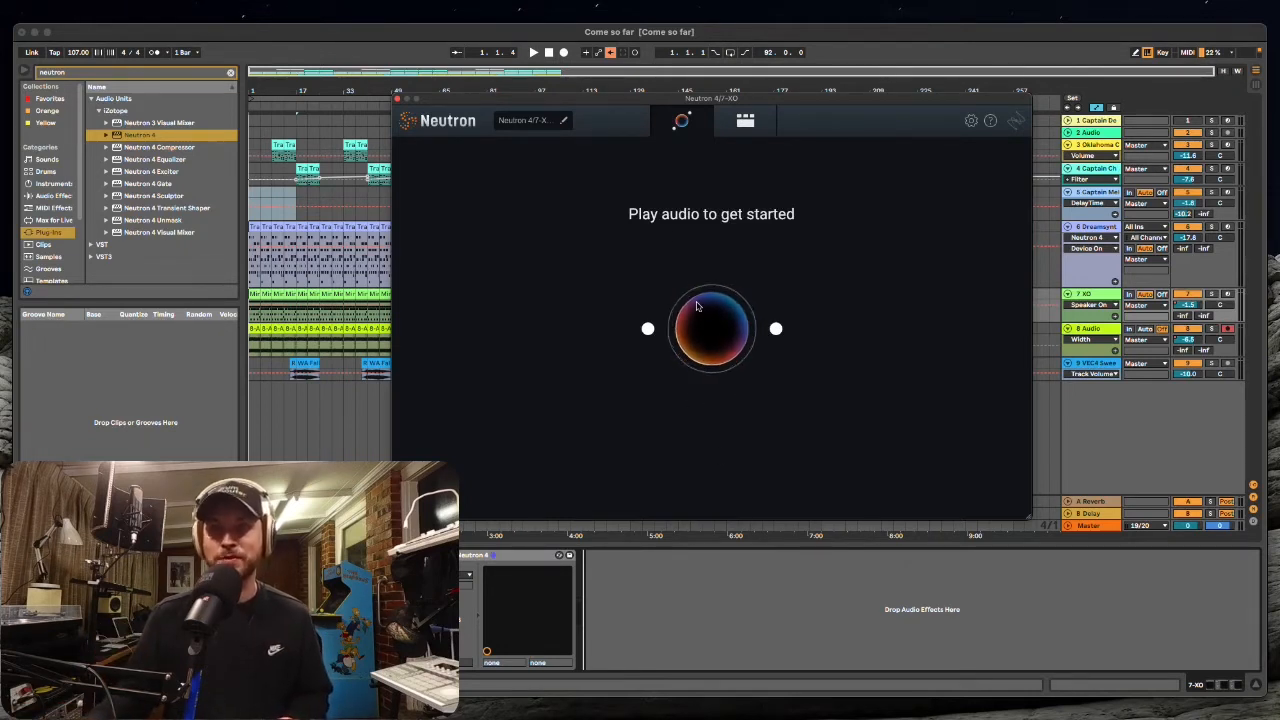
key("space")
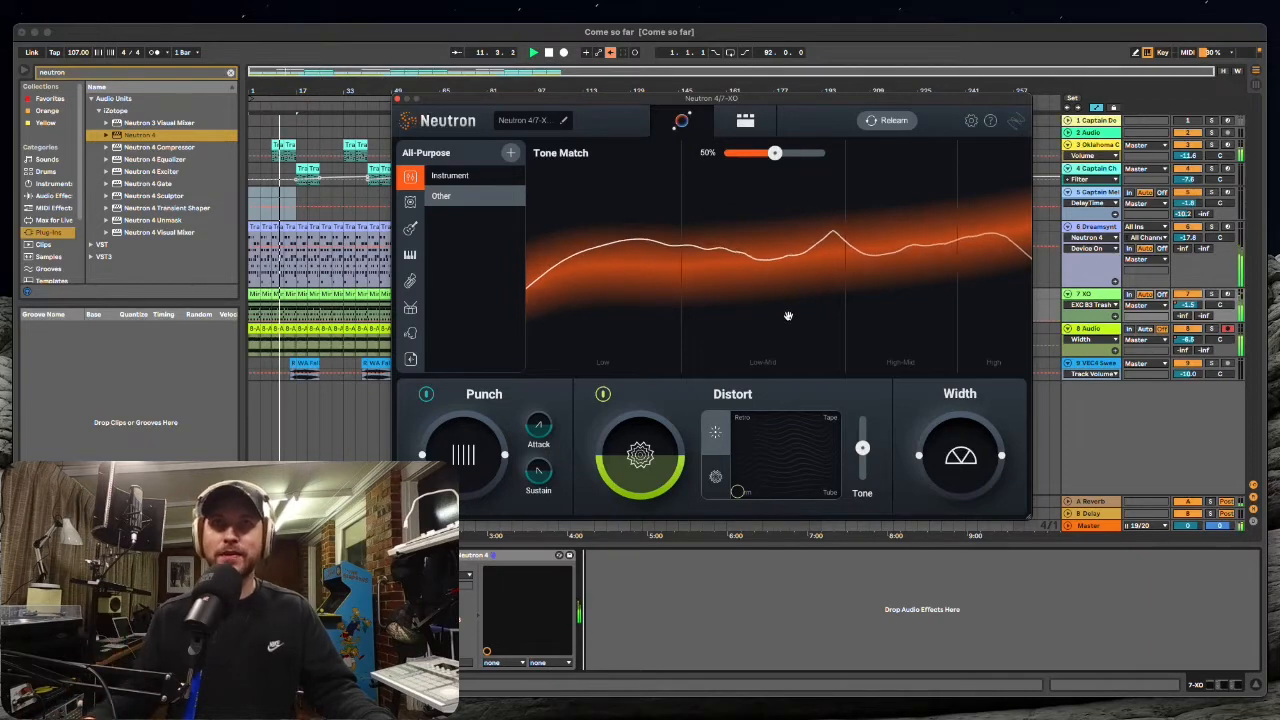
Stop at the Assistant's detailed module chain and examine the Sculptor, Equalizer, Compressor 2 and Exciter settings
left_click(745, 120)
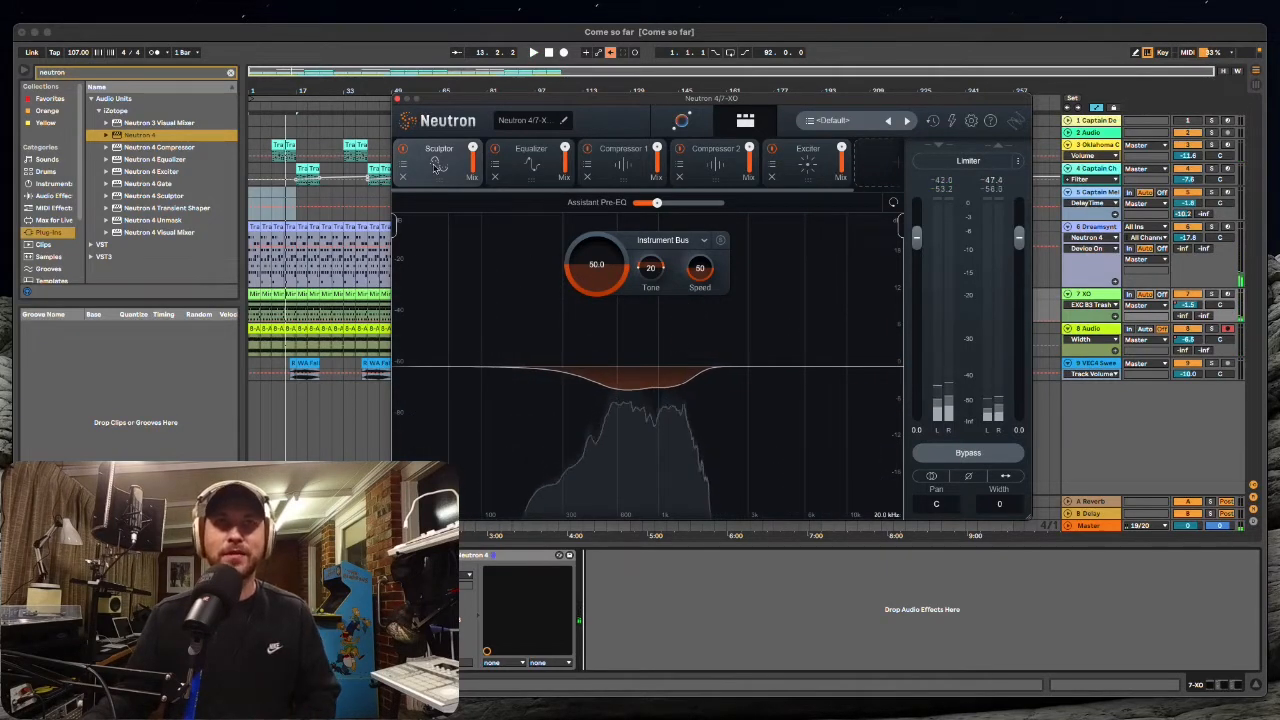
left_click(531, 158)
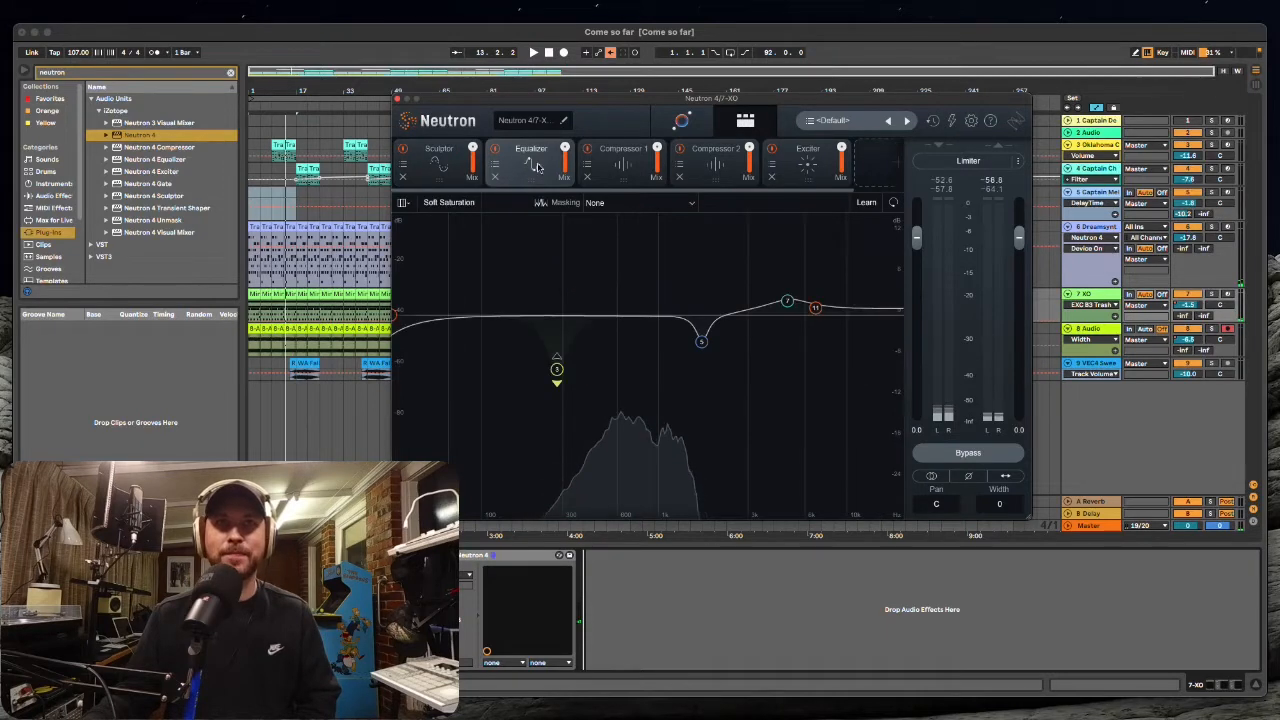
left_click(712, 162)
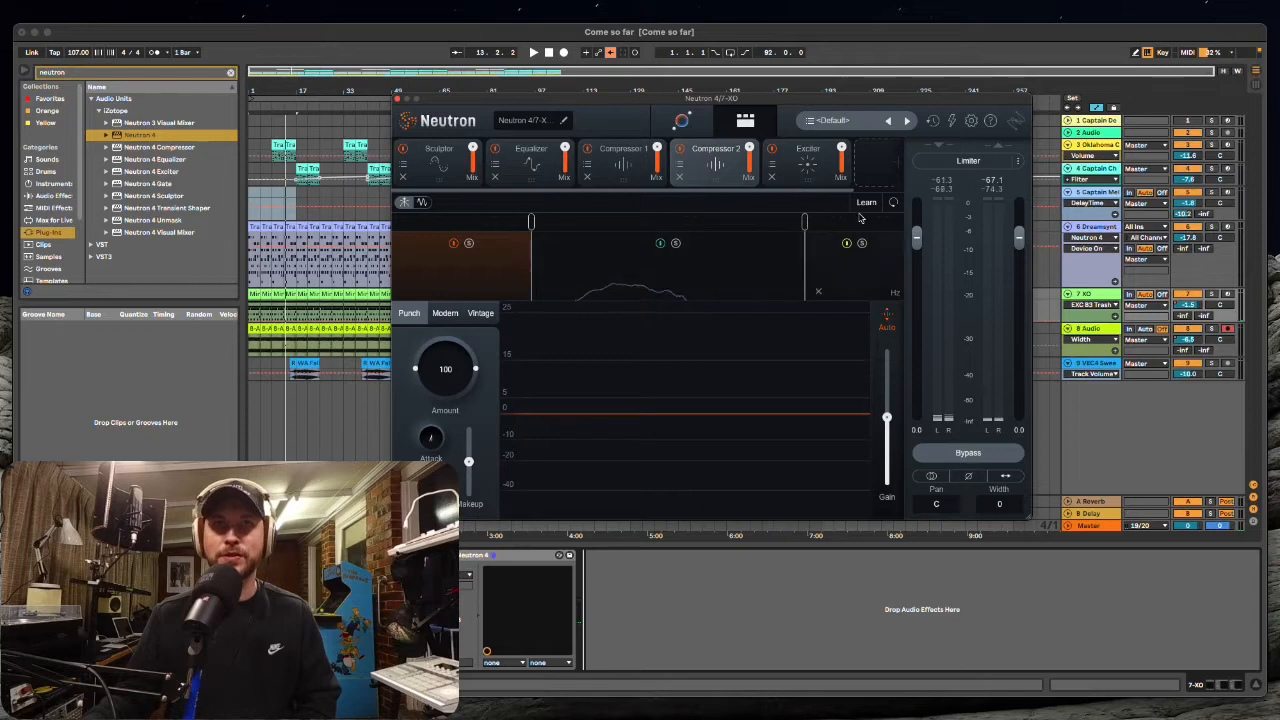
left_click(808, 160)
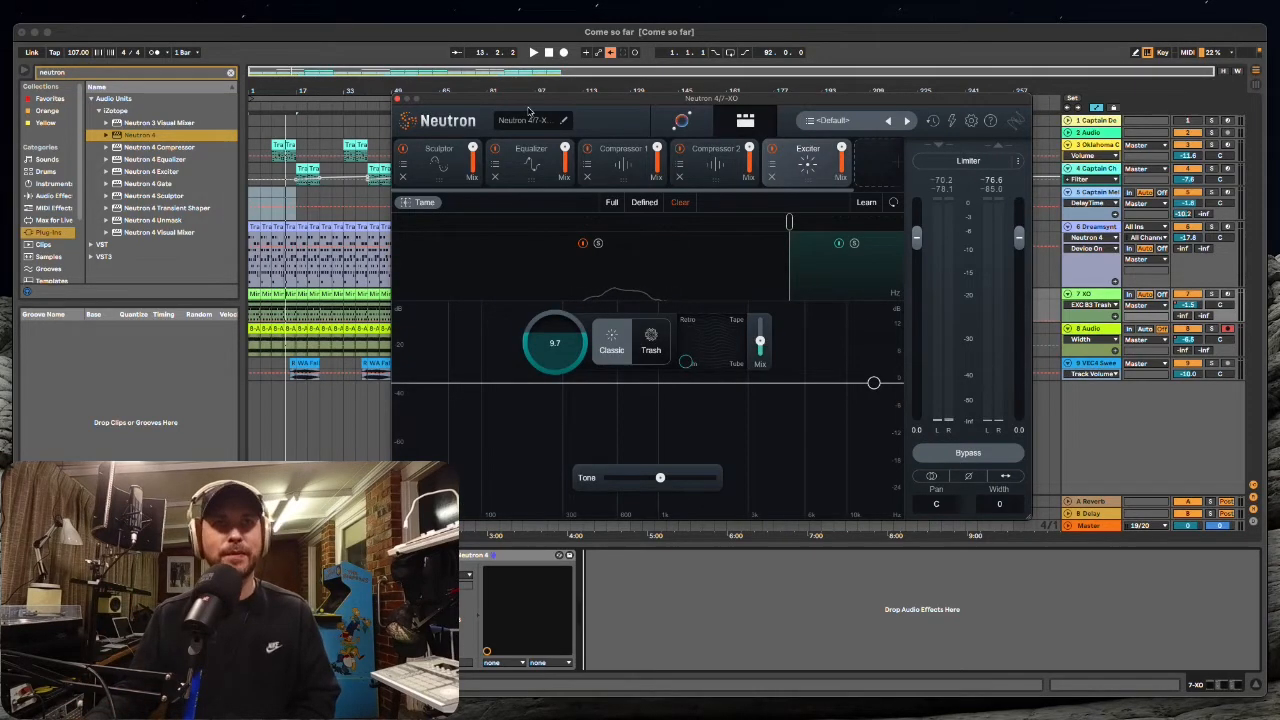
Move the Neutron plug-in window down and aside so the arrangement's clips are uncovered
left_click_drag(571, 104, 783, 253)
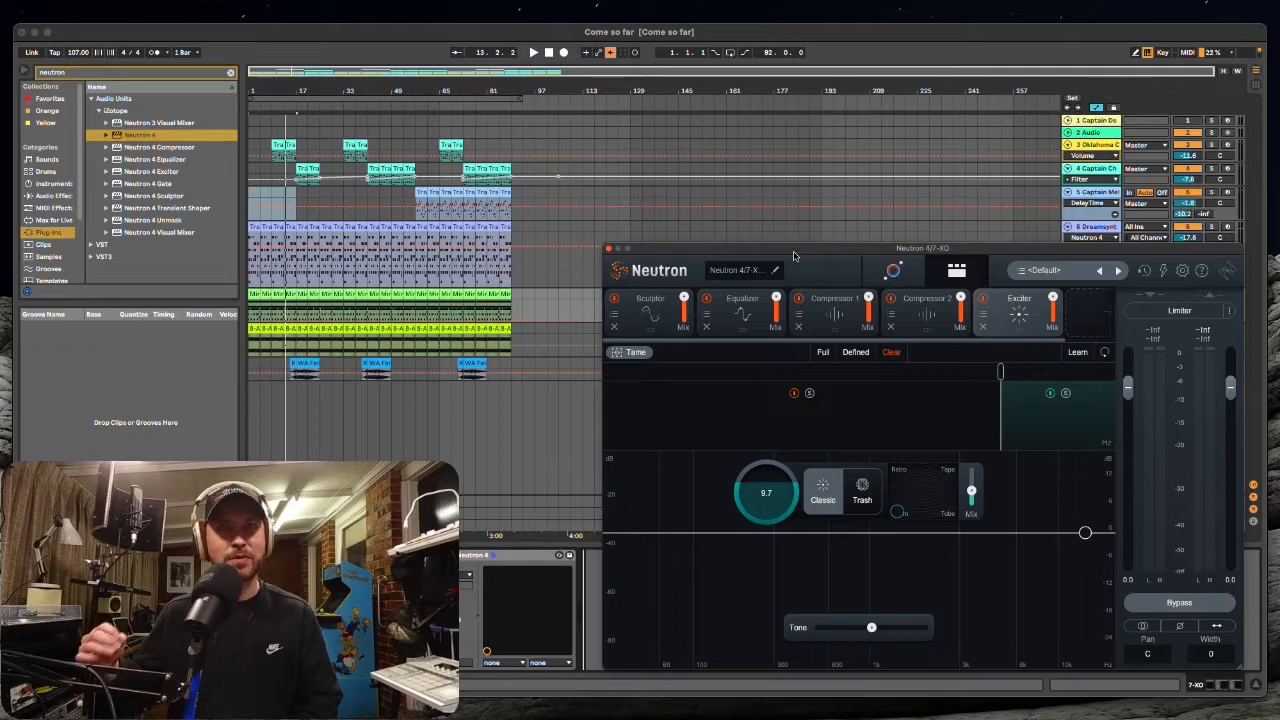
left_click_drag(793, 256, 767, 251)
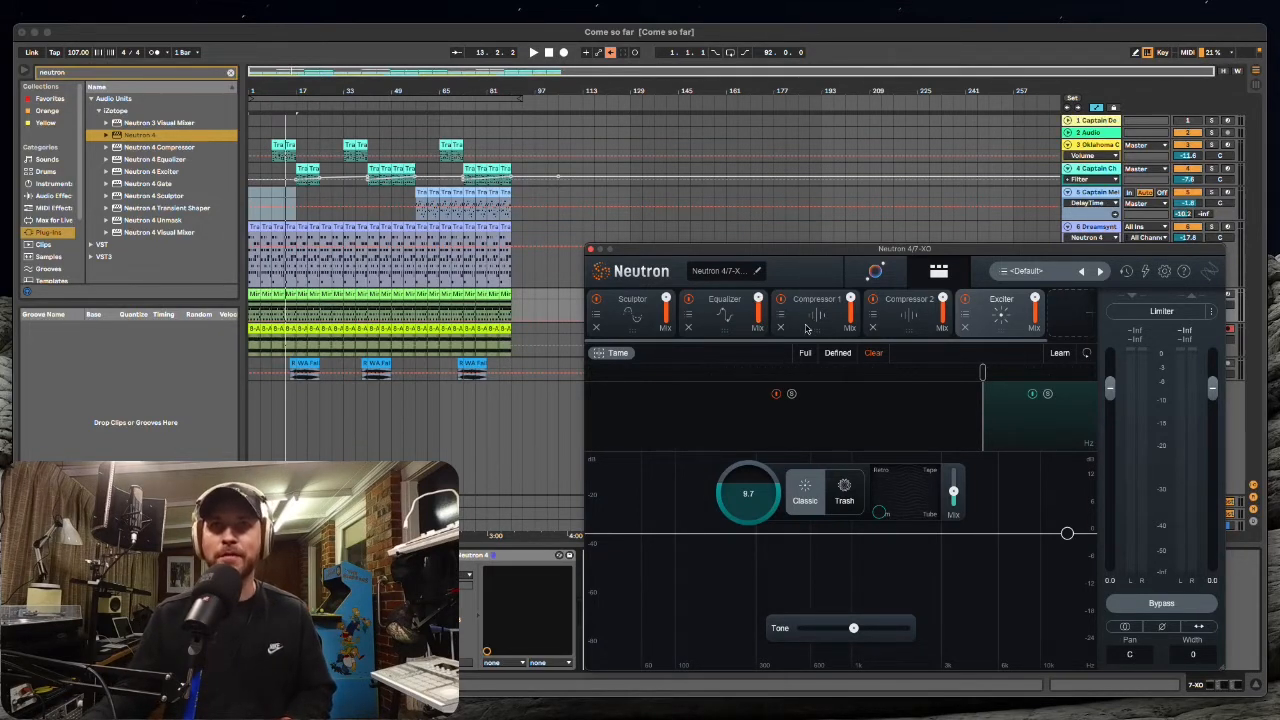
Play the song from the start and audition Compressor 2's high, mid and low bands one by one in solo
key("space")
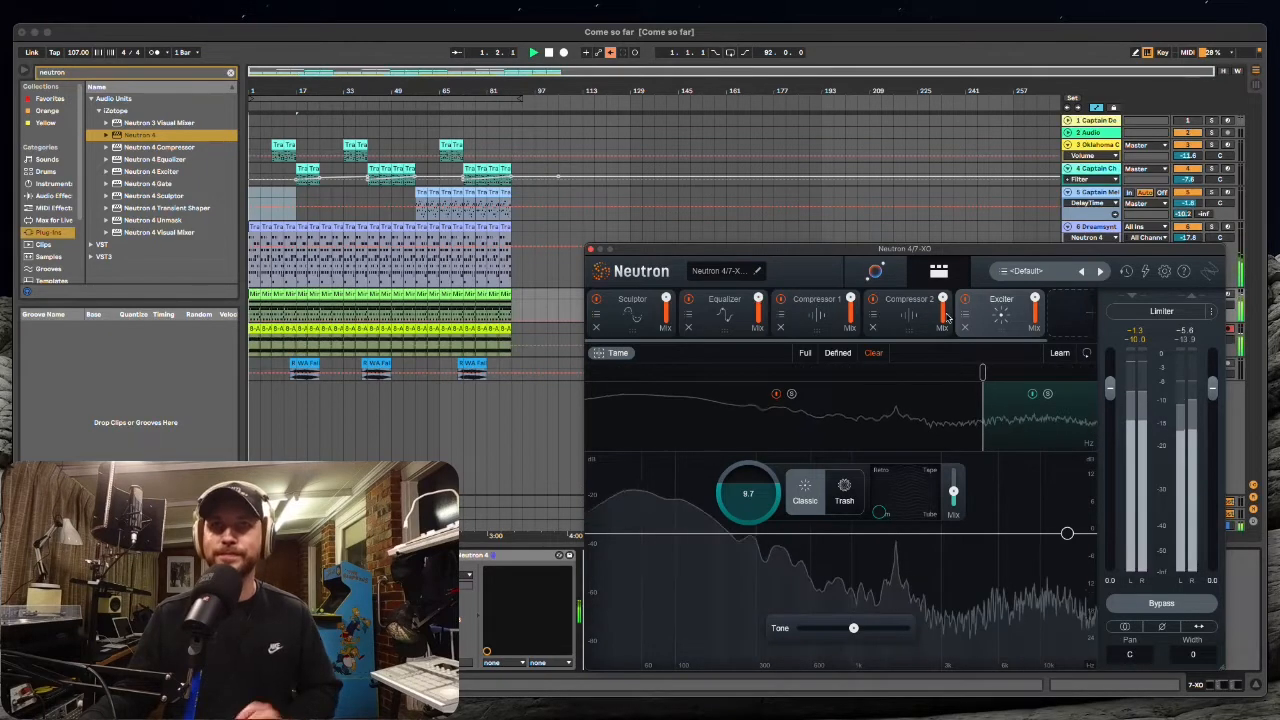
left_click(908, 312)
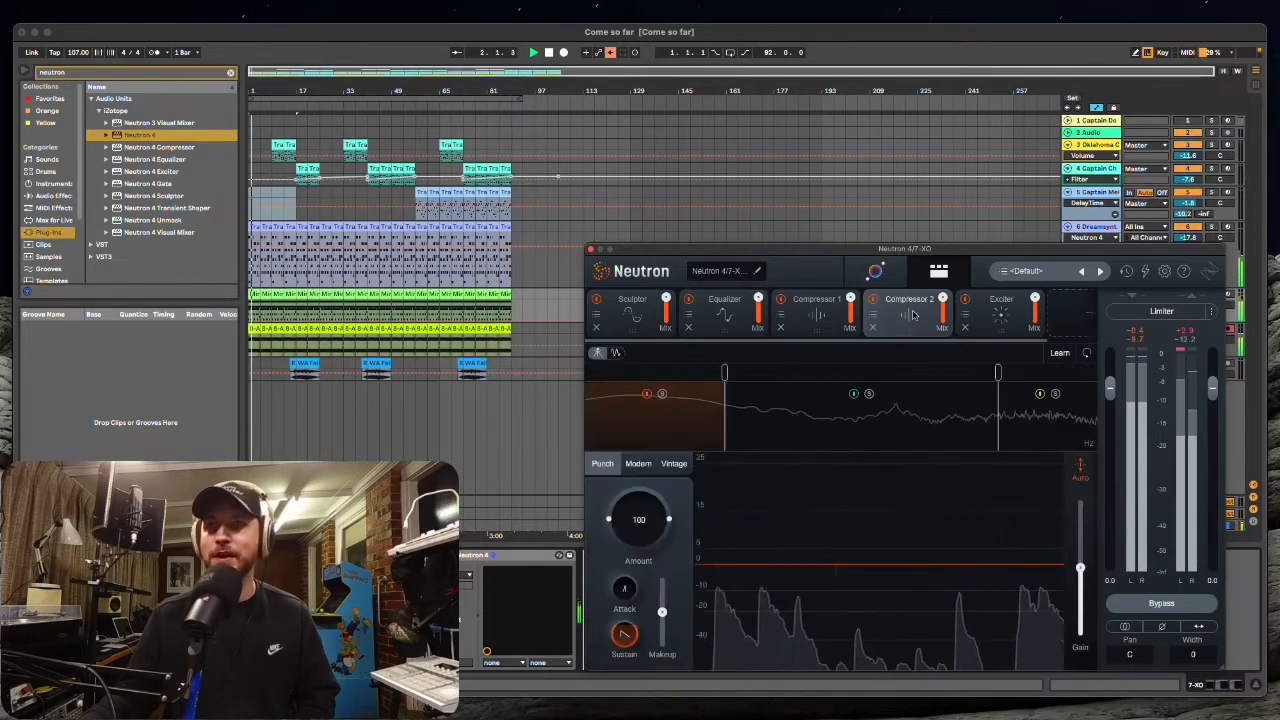
left_click(871, 425)
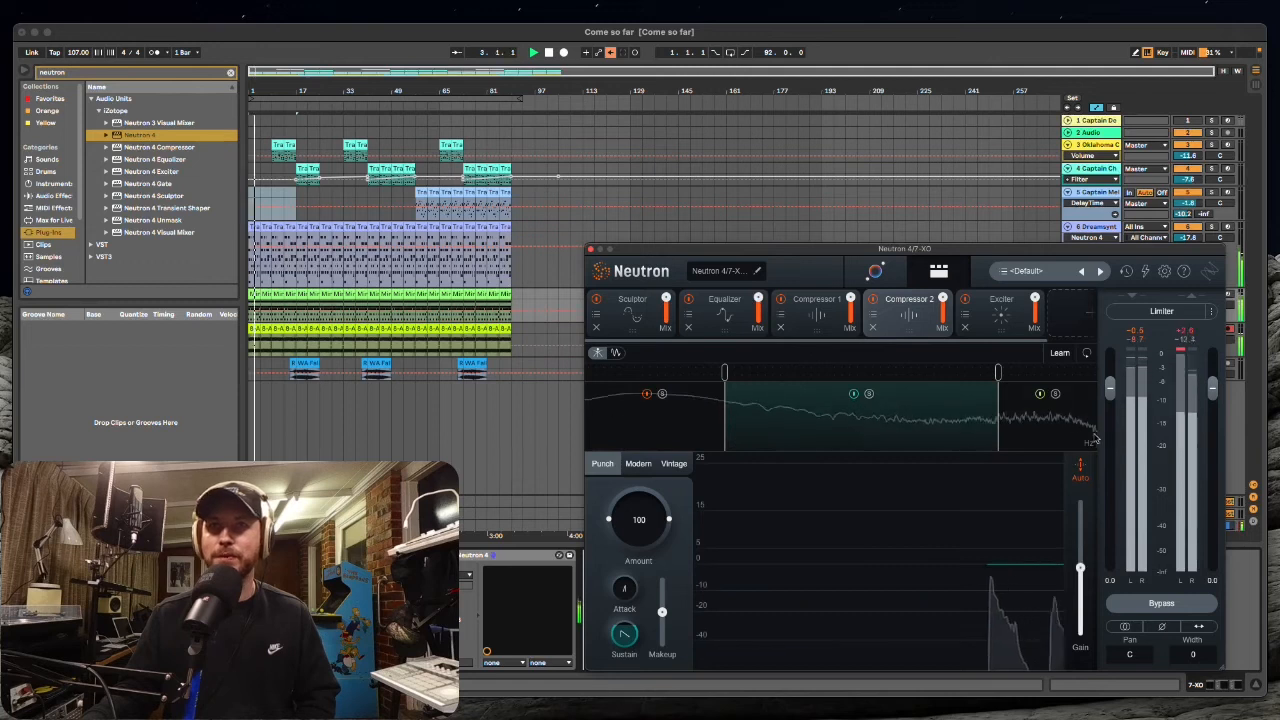
left_click(1039, 400)
left_click(1055, 395)
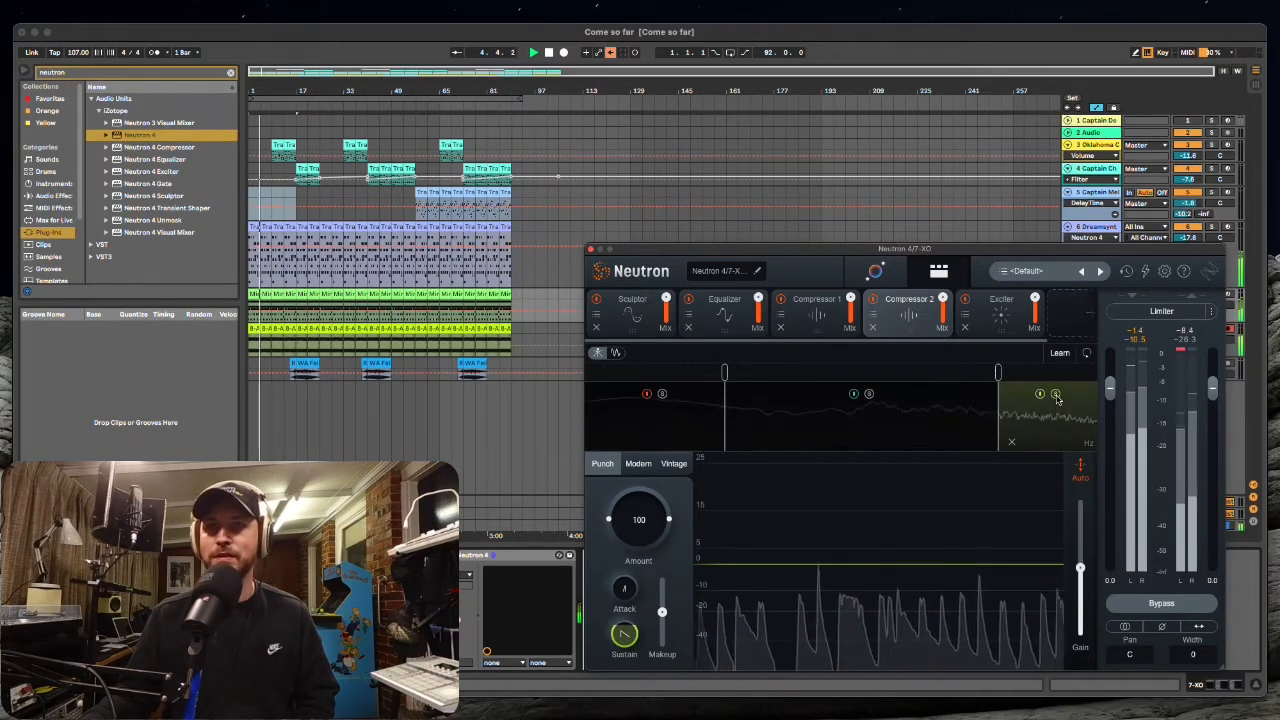
left_click(1056, 396)
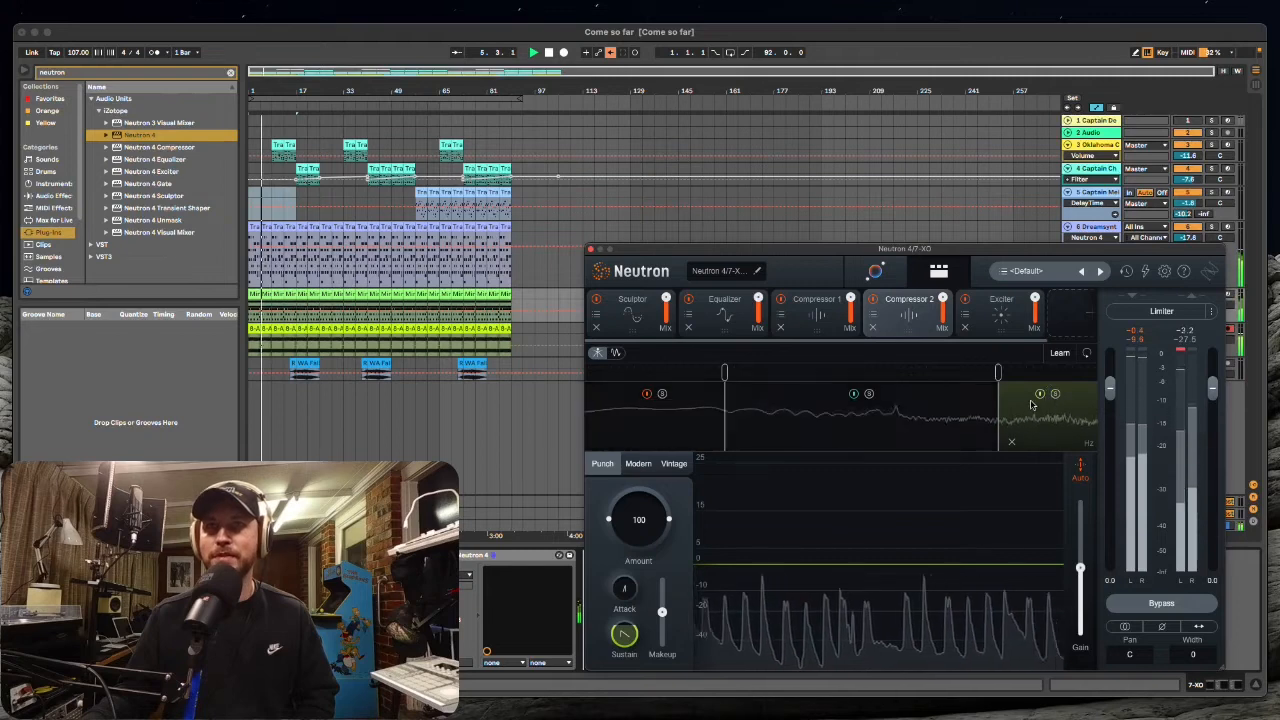
left_click(869, 394)
left_click(898, 408)
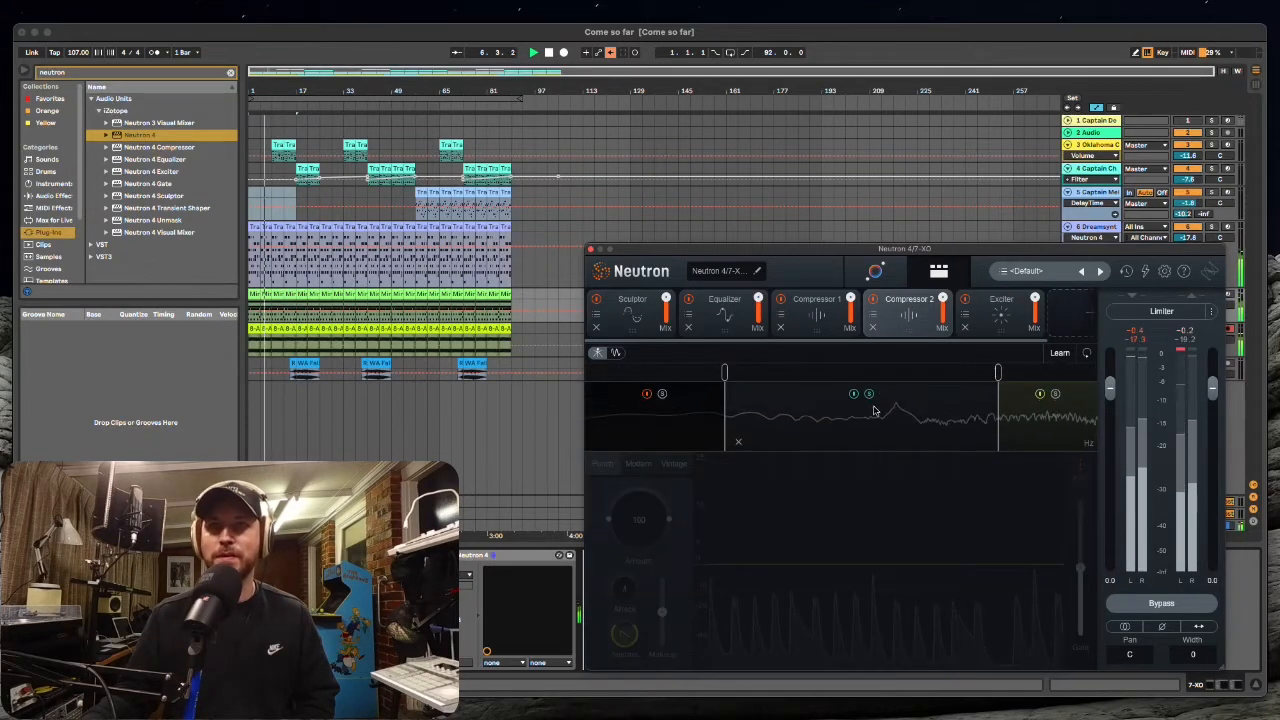
left_click(660, 398)
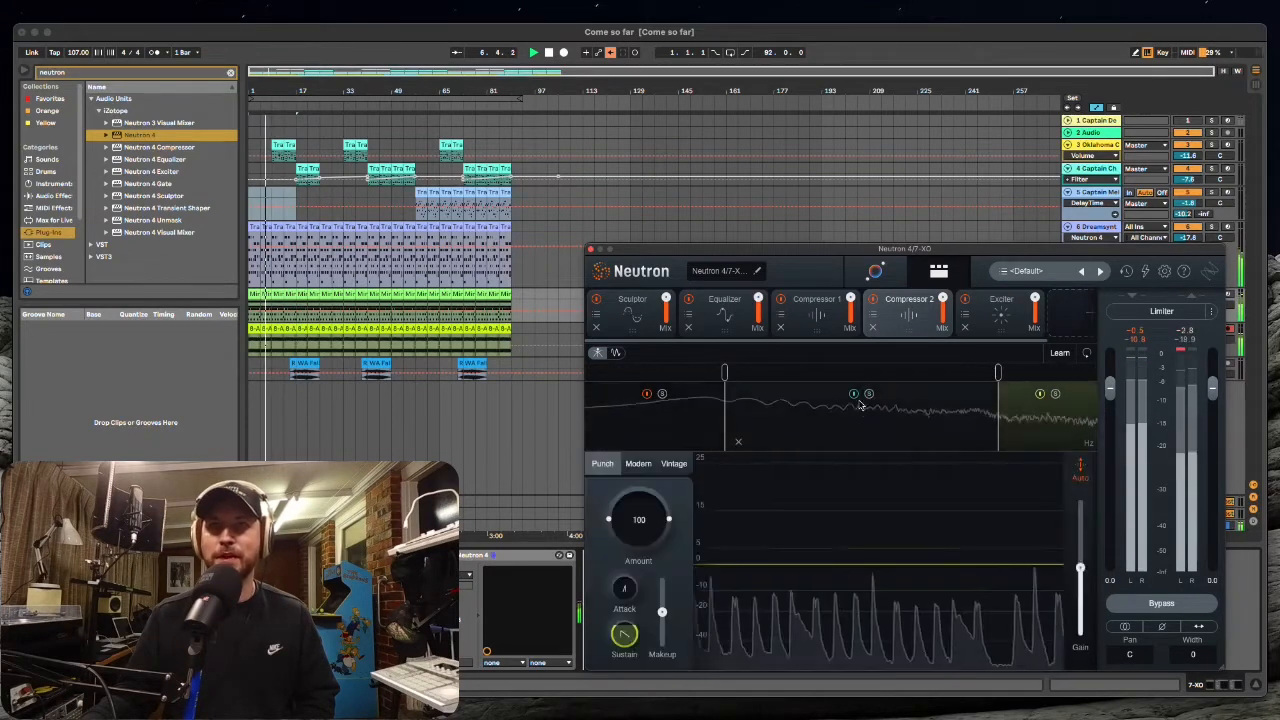
left_click(661, 396)
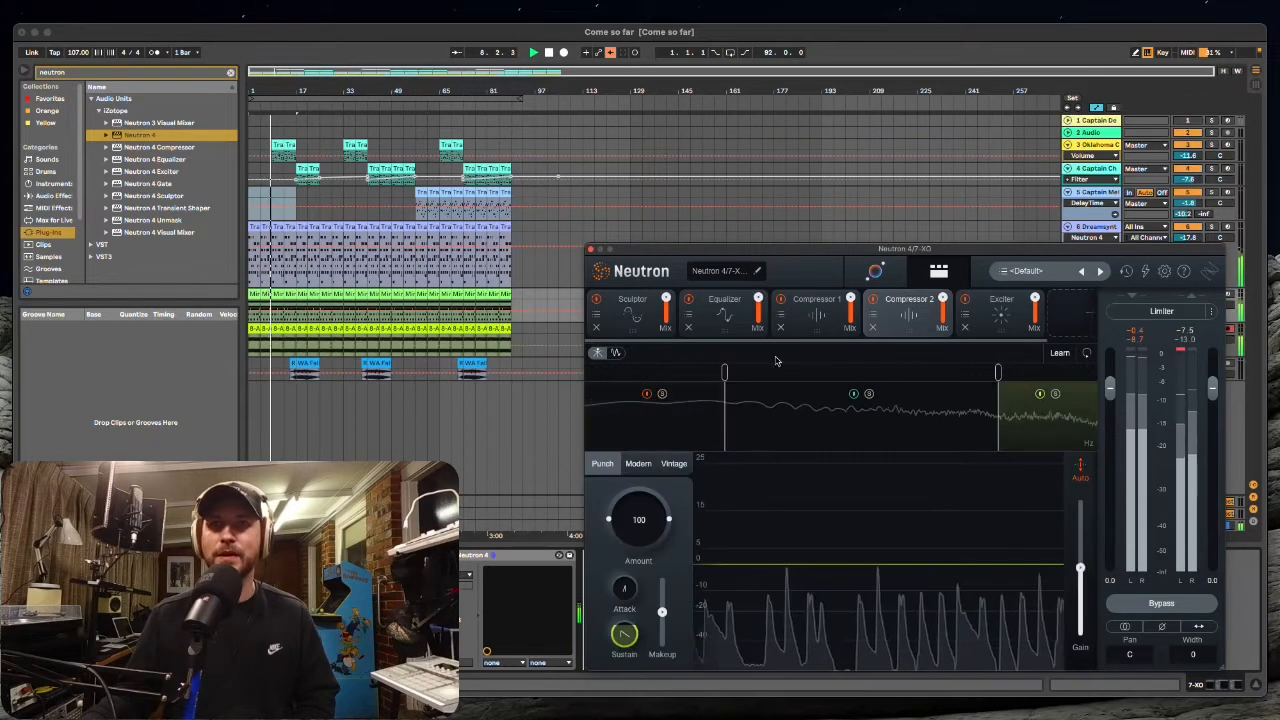
Check Compressor 1 and the Equalizer, and try the Sculptor amount at 100 before setting it to 50.8
left_click(800, 328)
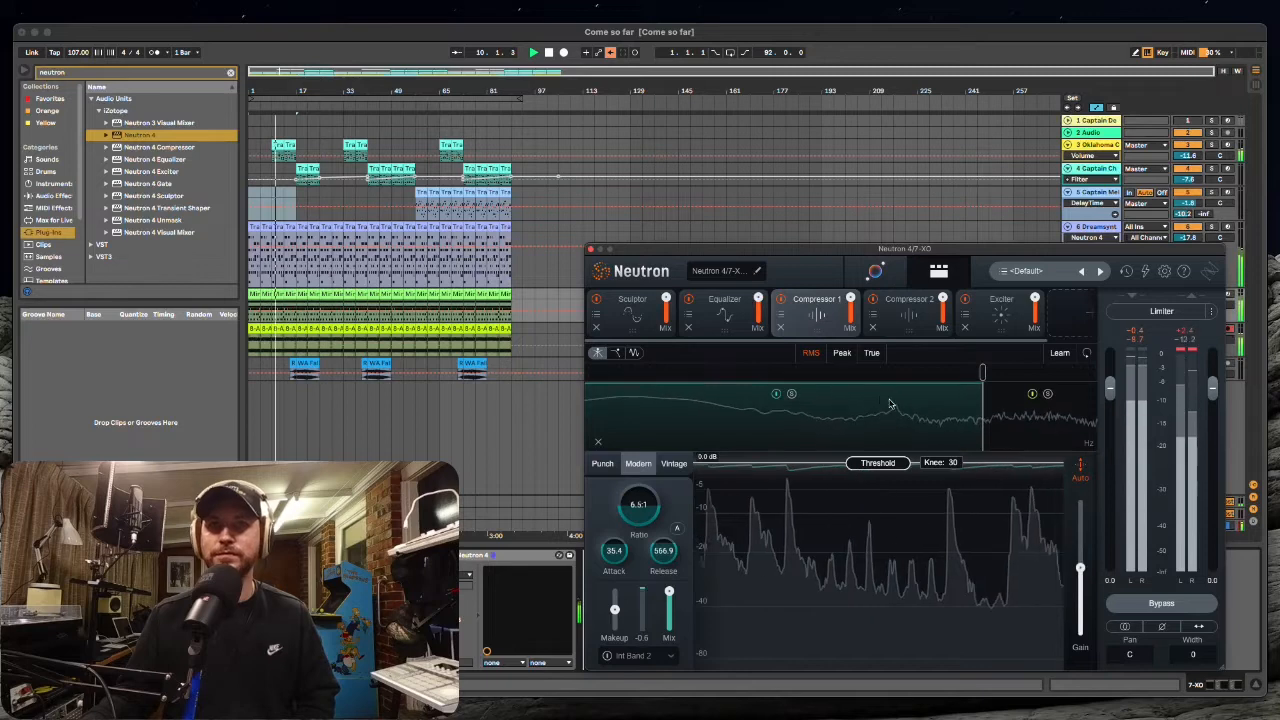
left_click(727, 330)
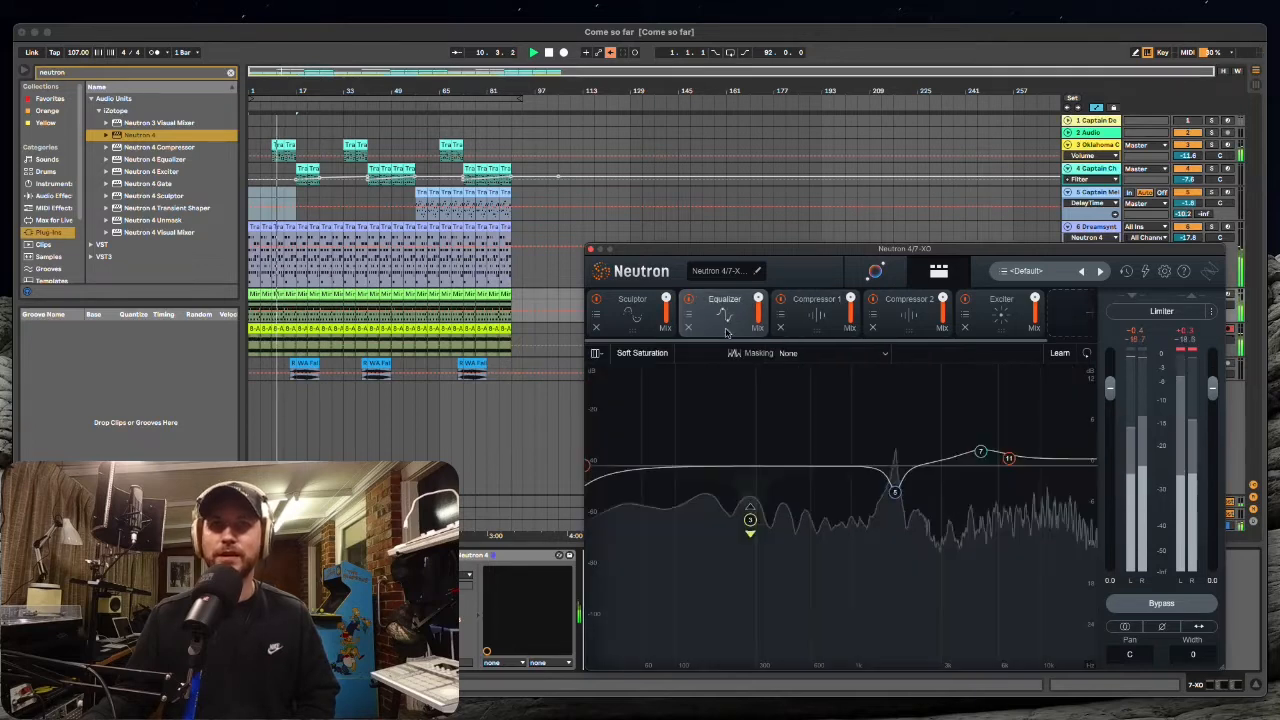
left_click(629, 318)
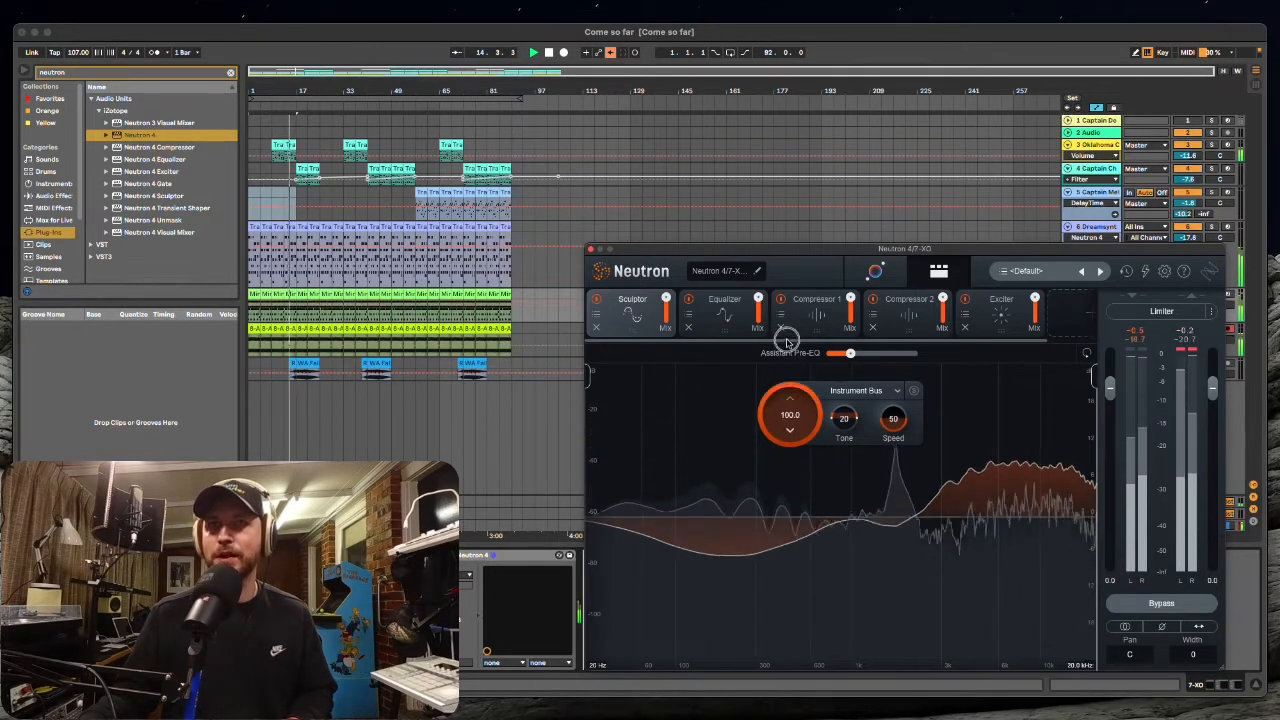
left_click_drag(786, 350, 801, 420)
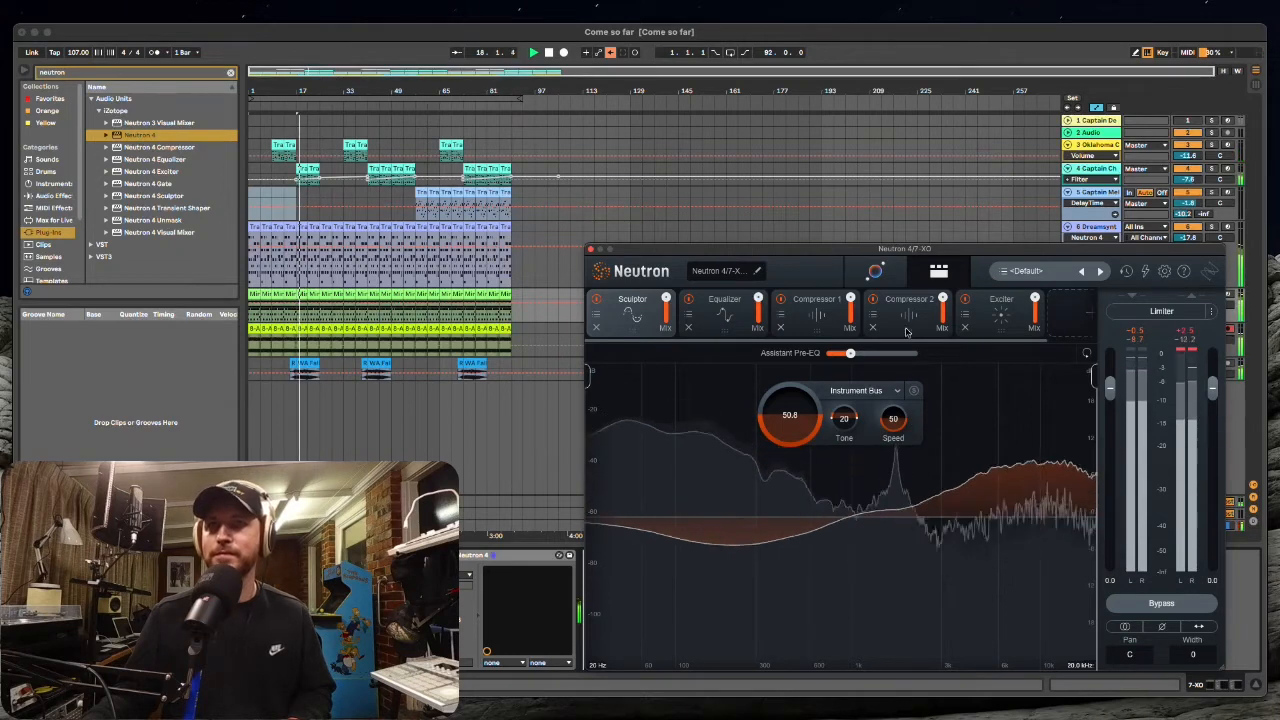
left_click(815, 316)
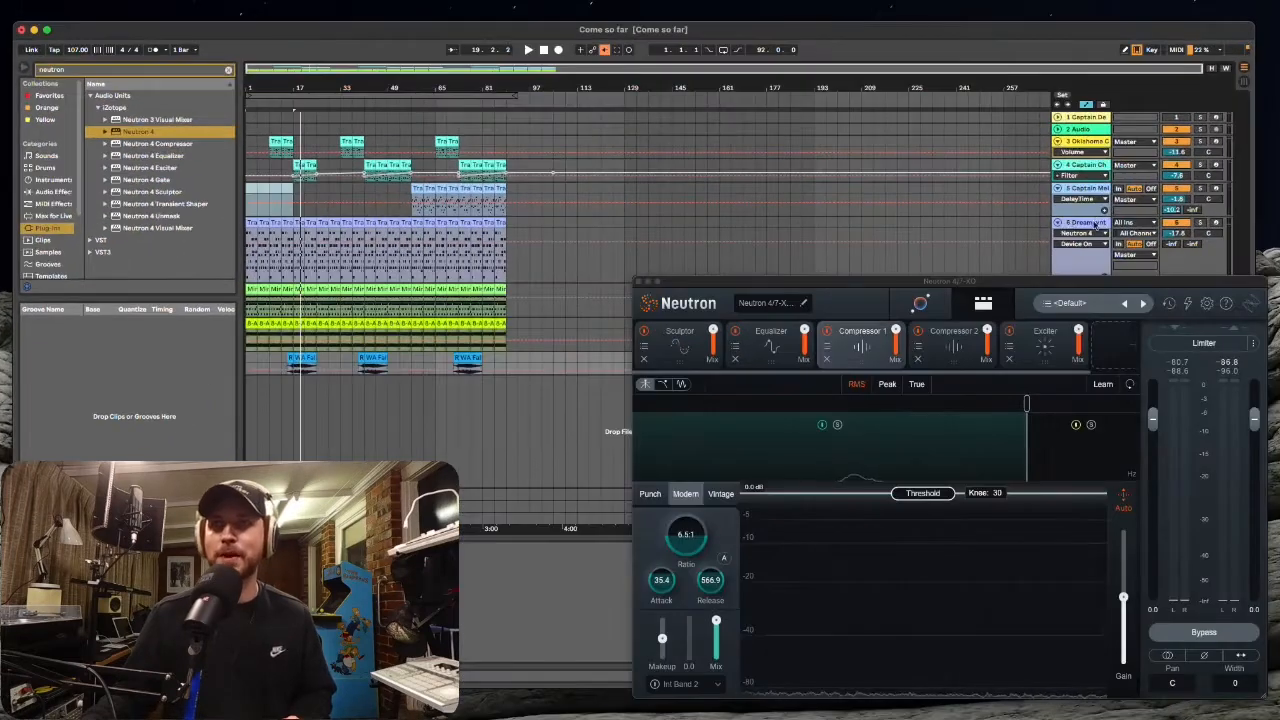
Close the XO track's plug-in window and replace the Neutron 4 on the Dreamsynth track with a fresh instance
left_click(1093, 224)
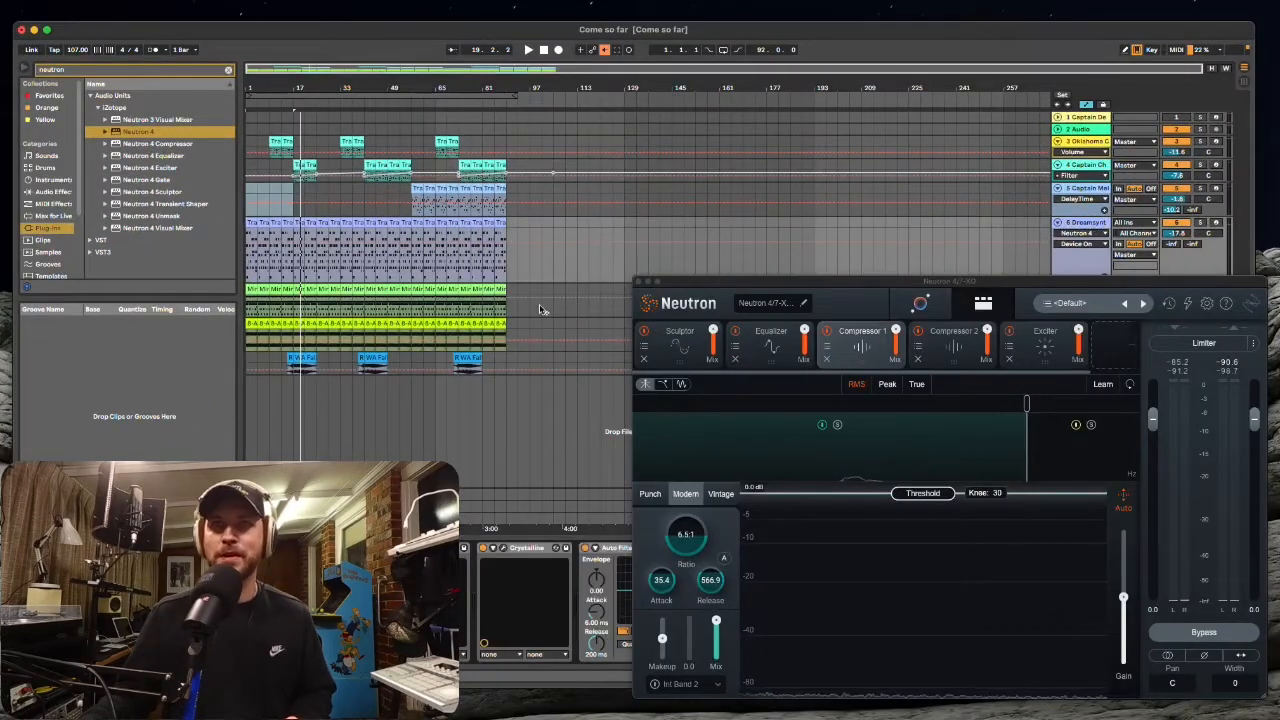
left_click(638, 281)
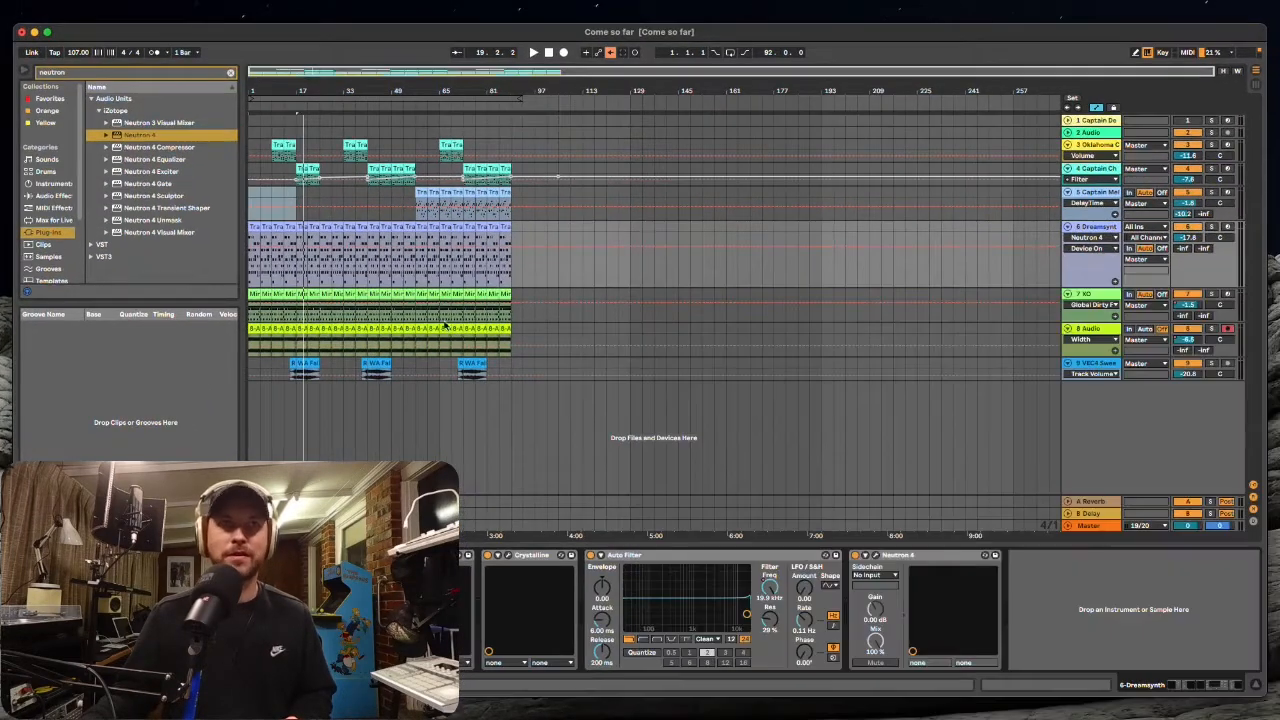
double_click(154, 137)
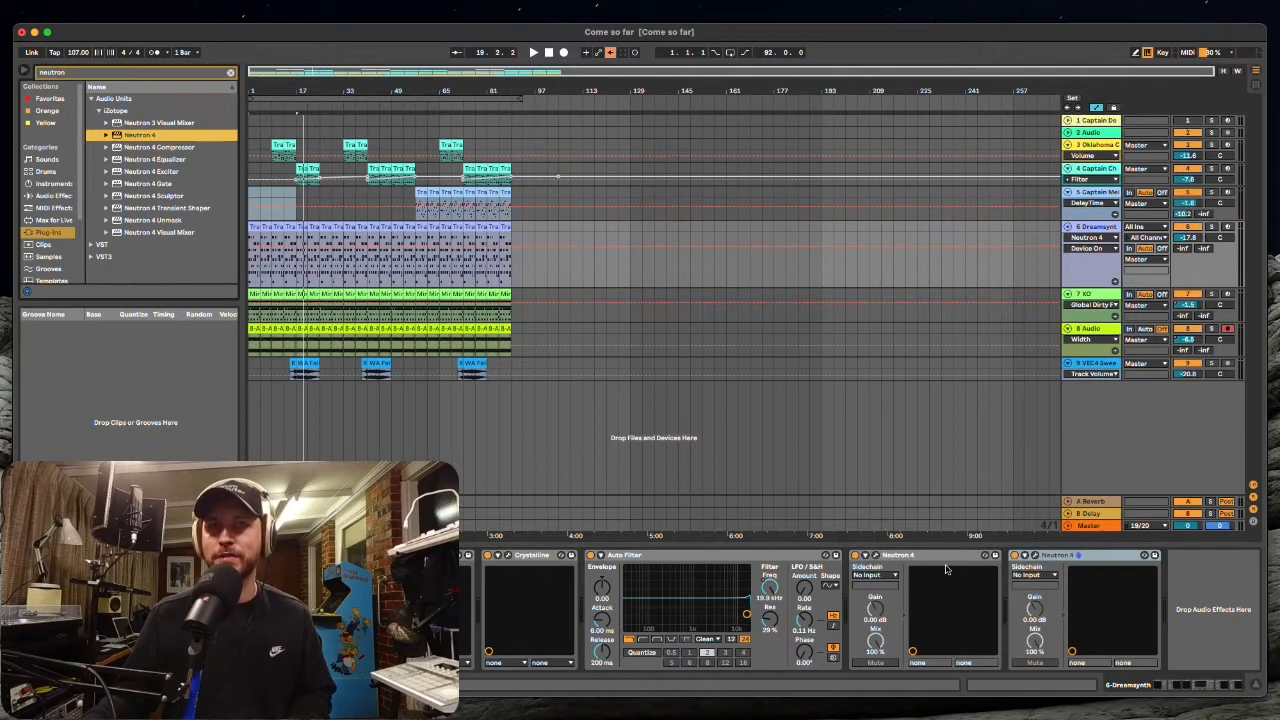
key("Delete")
Play the soloed Dreamsynth track from about bar 17, run its new Neutron 4 Assistant and fine-tune the Tone Match amount
key("space")
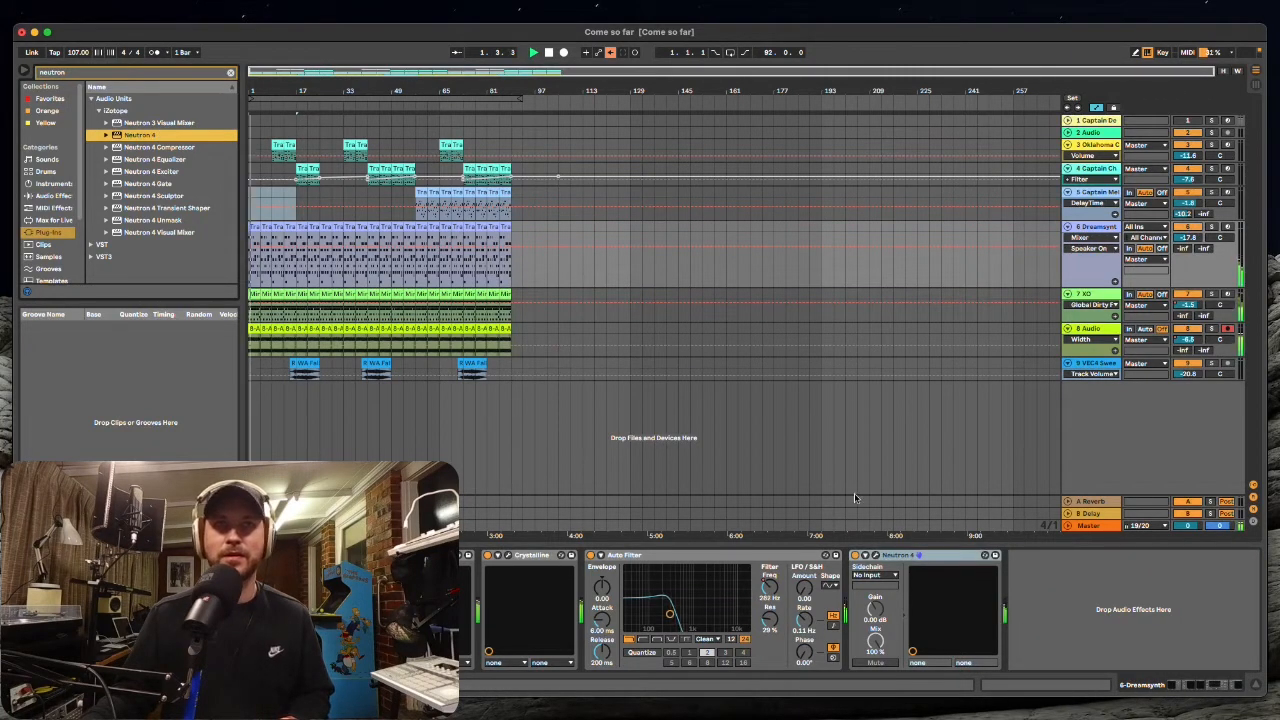
left_click(312, 236)
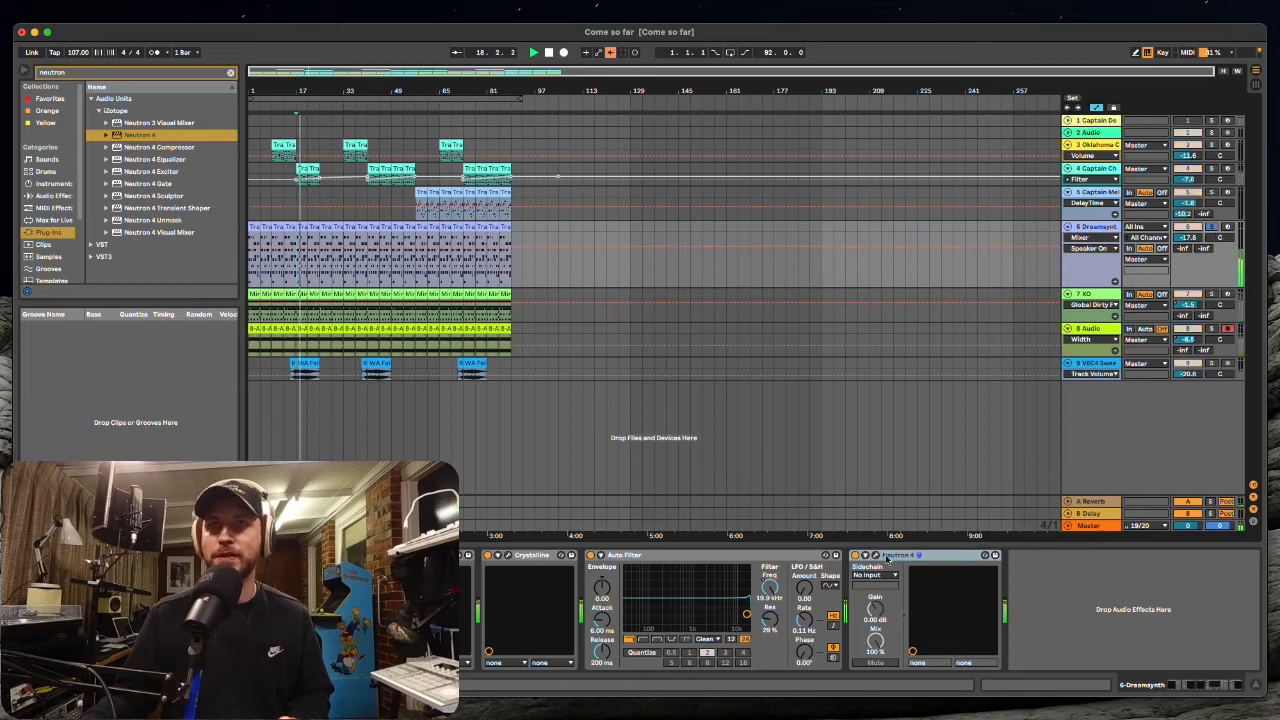
left_click(876, 556)
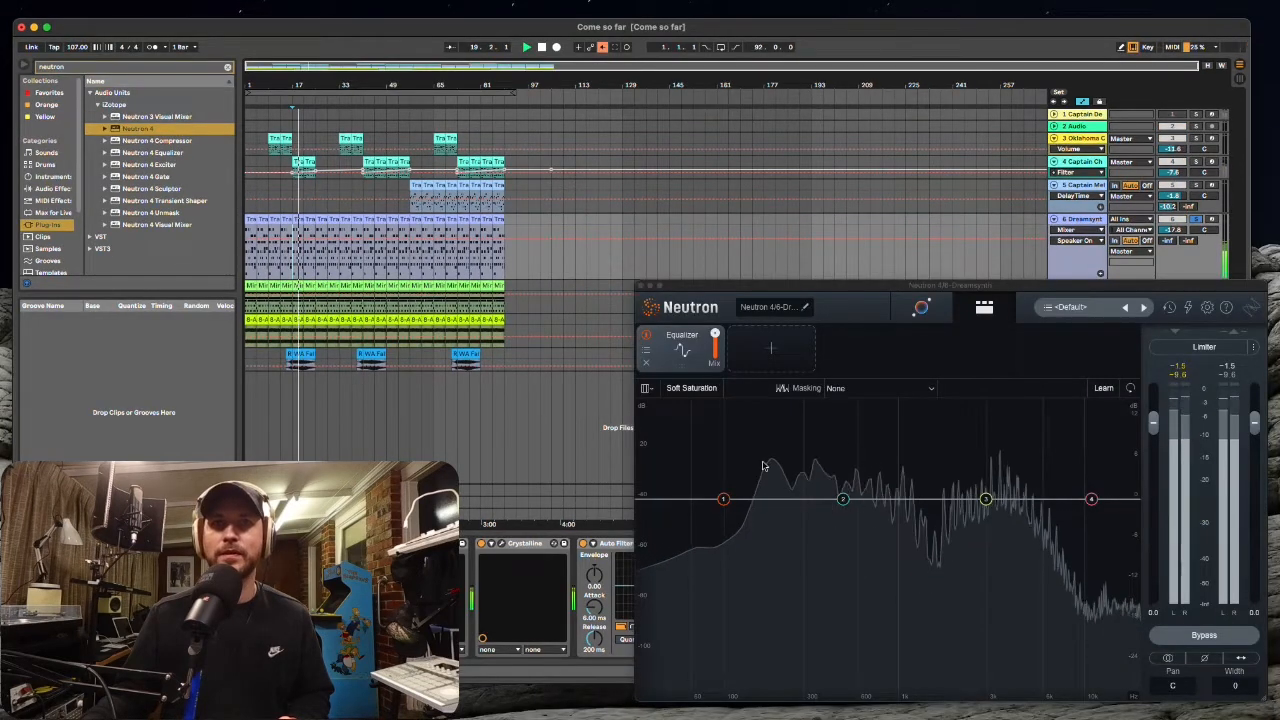
left_click(921, 307)
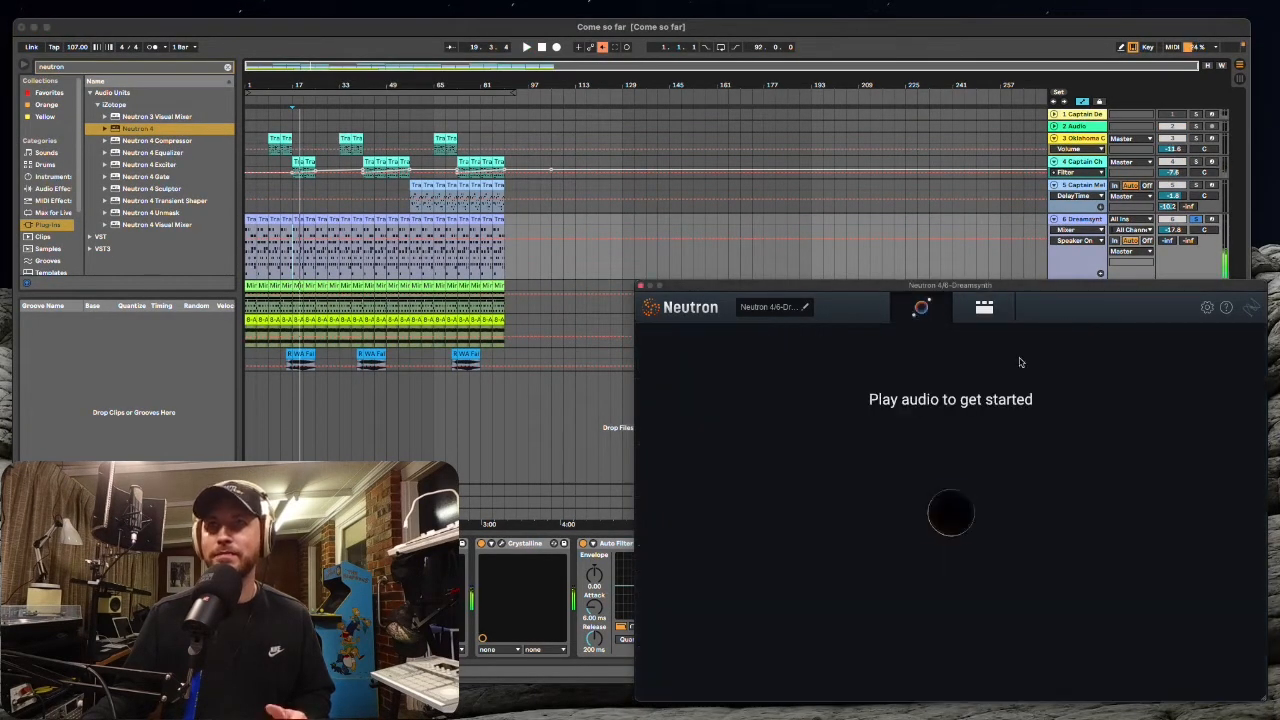
key("space")
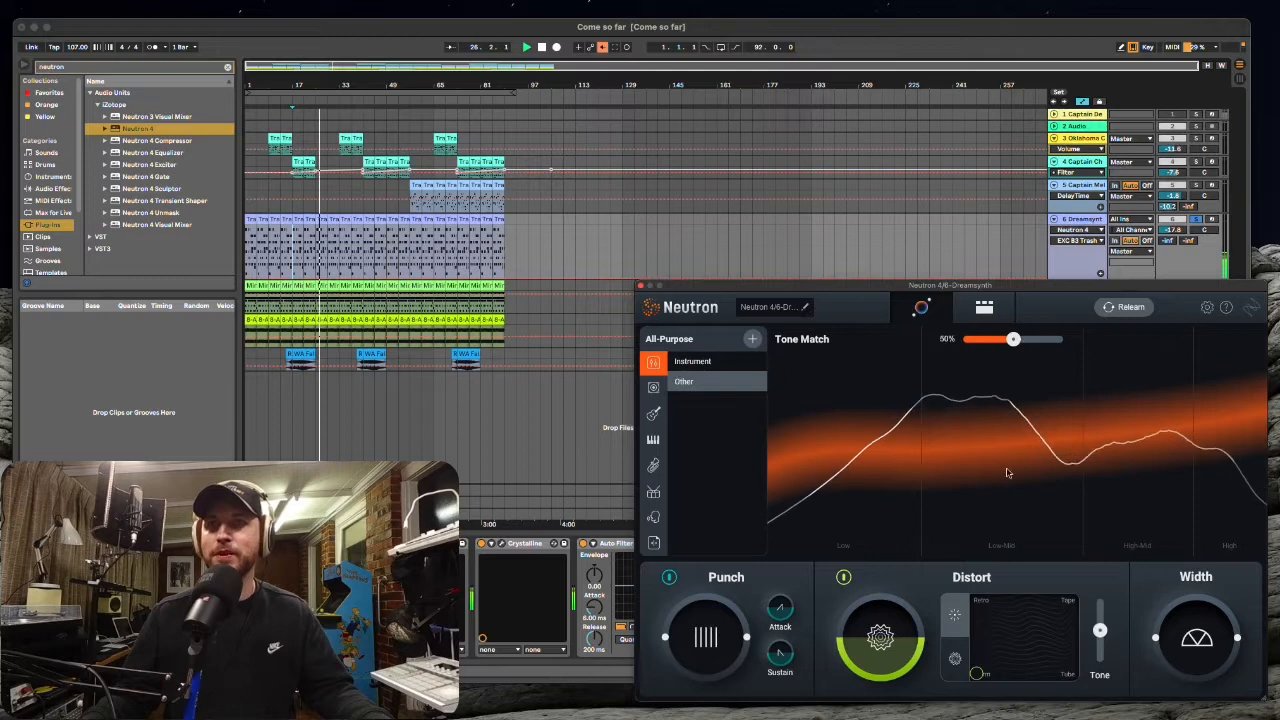
mouse_move(1013, 340)
left_mouse_down()
mouse_move(1060, 340)
mouse_move(1012, 340)
left_mouse_up()
Show the detailed module chain for Dreamsynth's Neutron and take the track out of solo to hear the full mix
left_click(985, 308)
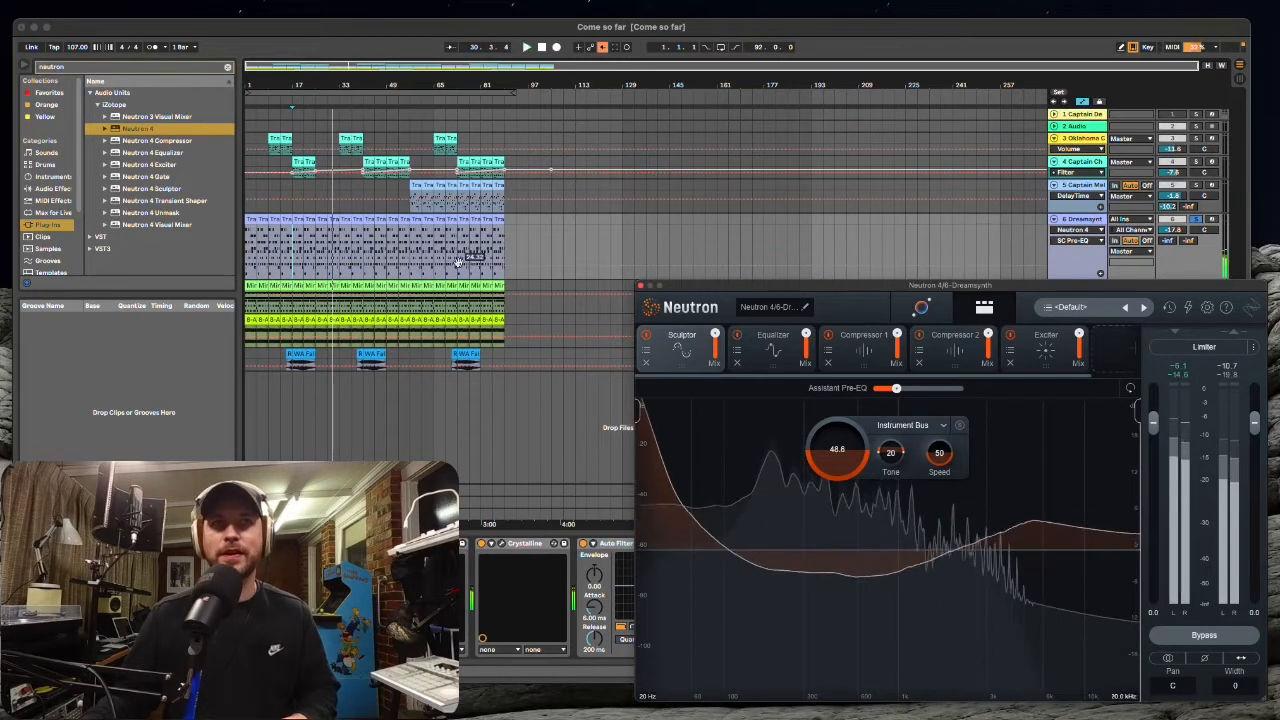
left_click(1196, 220)
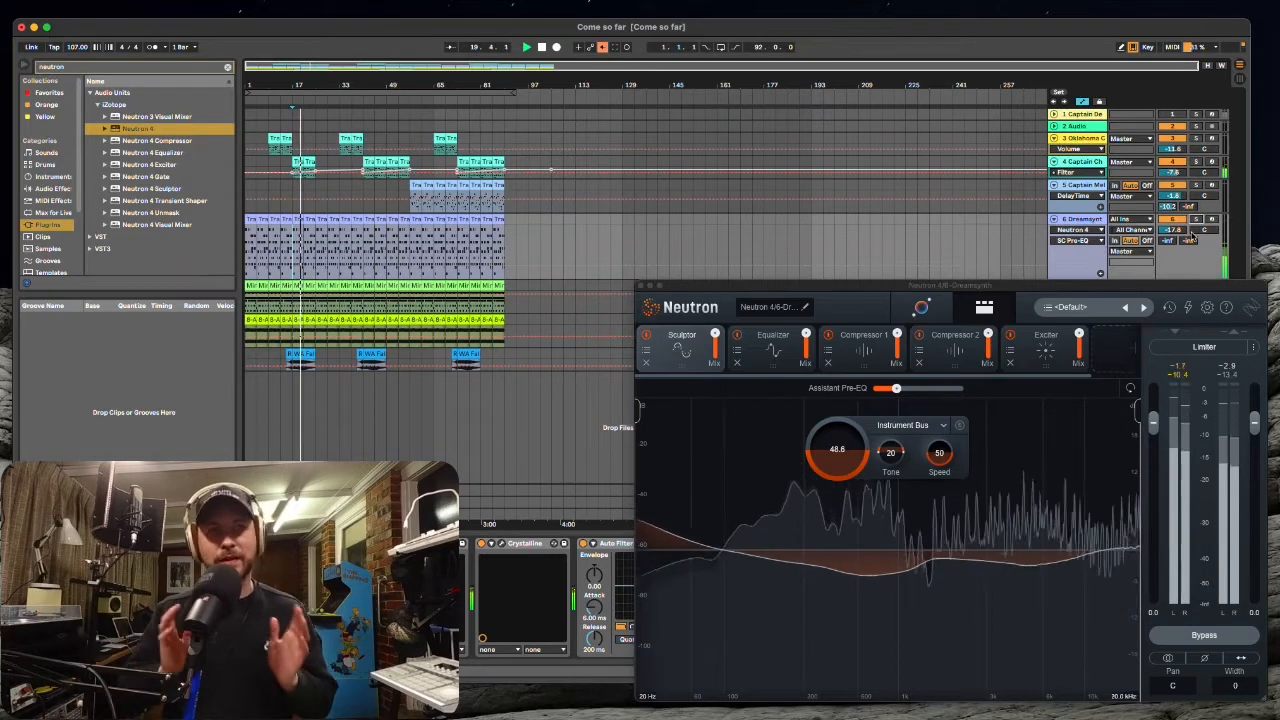
Examine the Equalizer, Compressor 1, Compressor 2 and Exciter settings the Assistant made for Dreamsynth while the mix plays
left_click(800, 366)
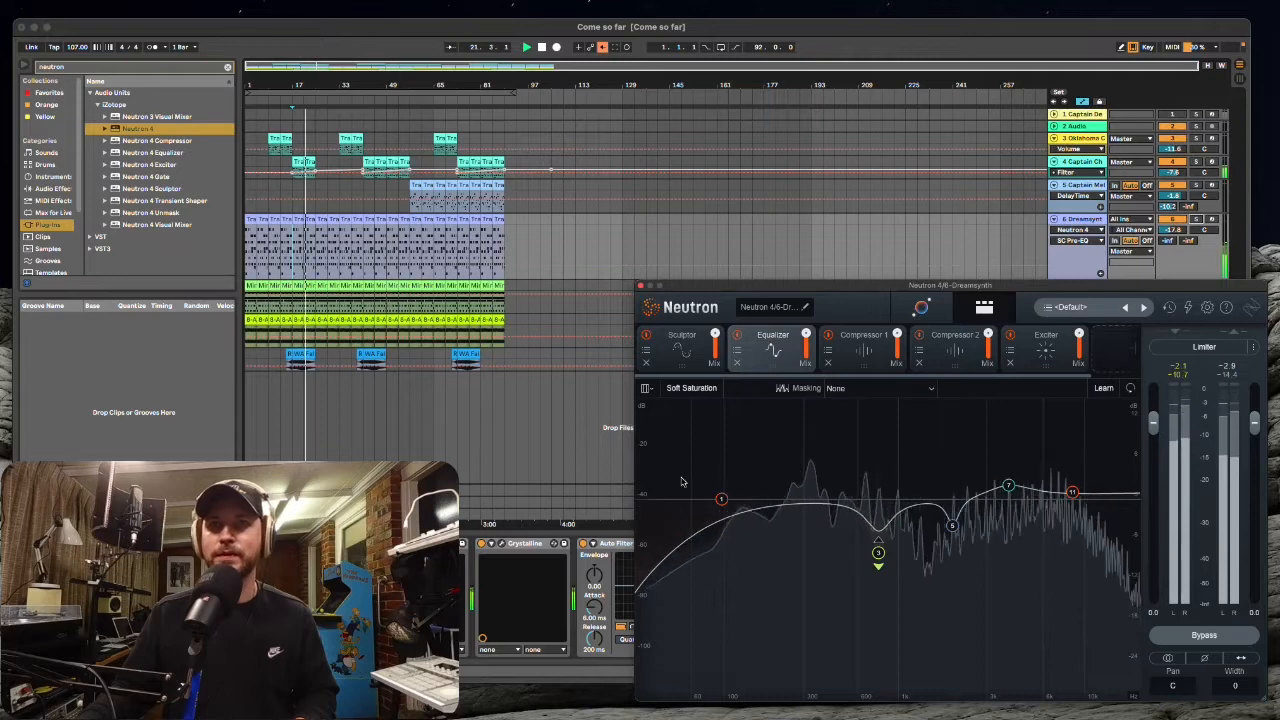
left_click(866, 355)
left_click(955, 350)
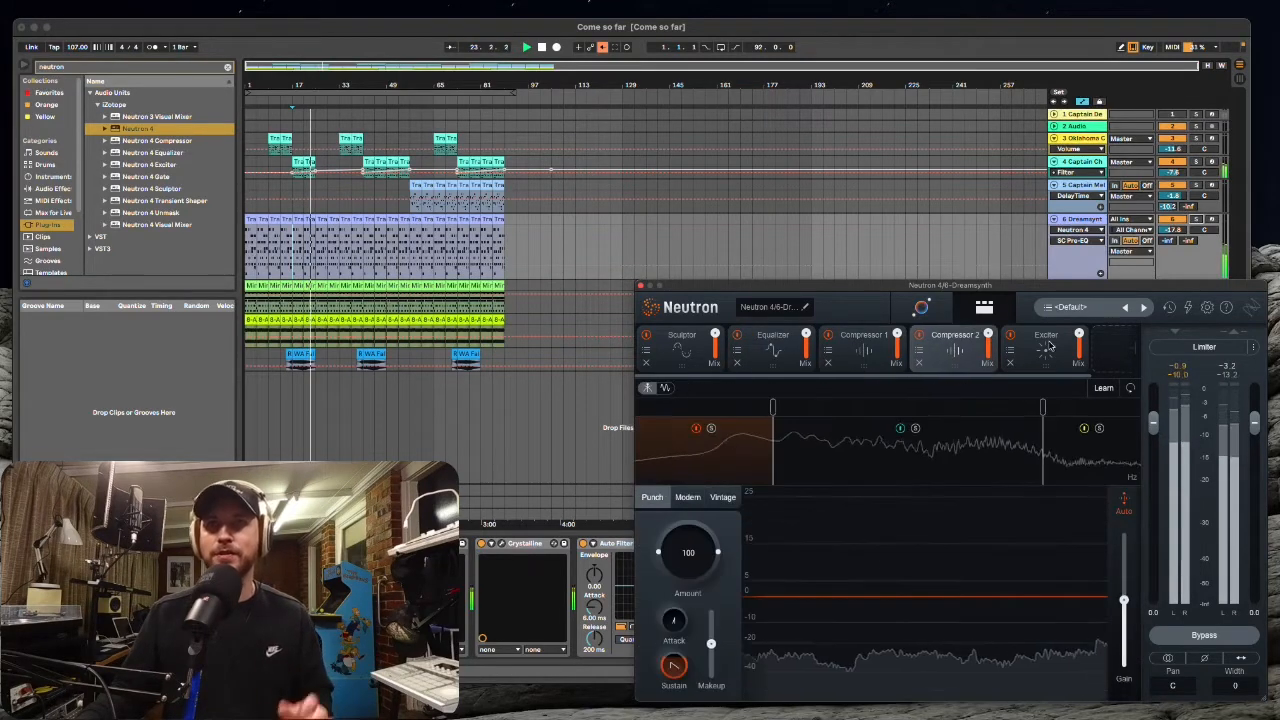
left_click(1045, 350)
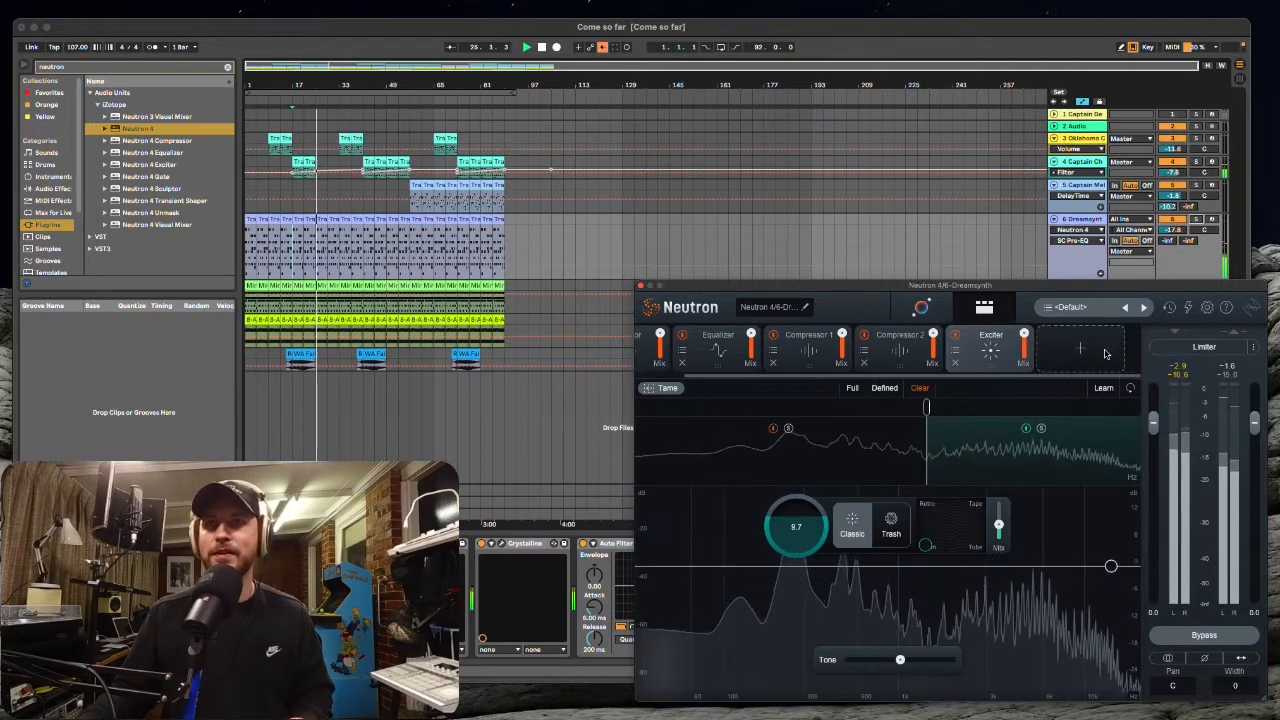
Return to the Assistant view of Dreamsynth's Neutron and point out the Punch, Distort and Width controls
left_click(921, 307)
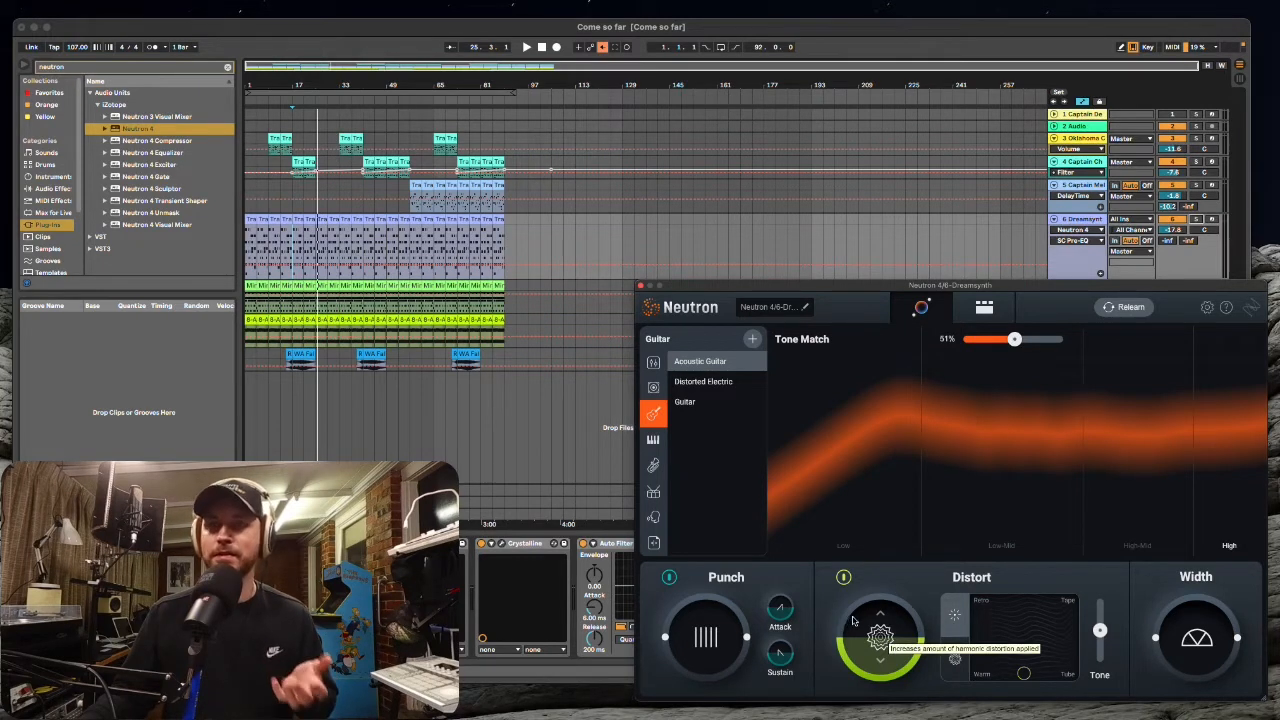
left_click_drag(720, 636, 708, 662)
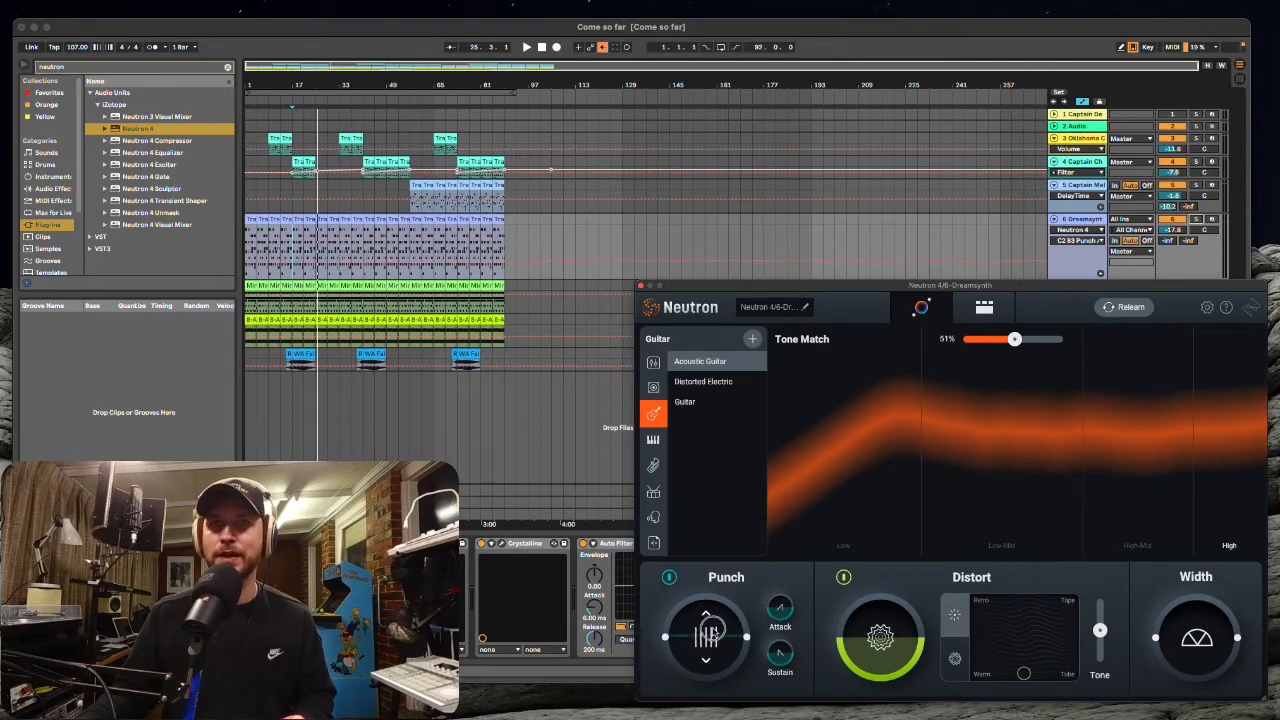
left_click_drag(897, 624, 889, 658)
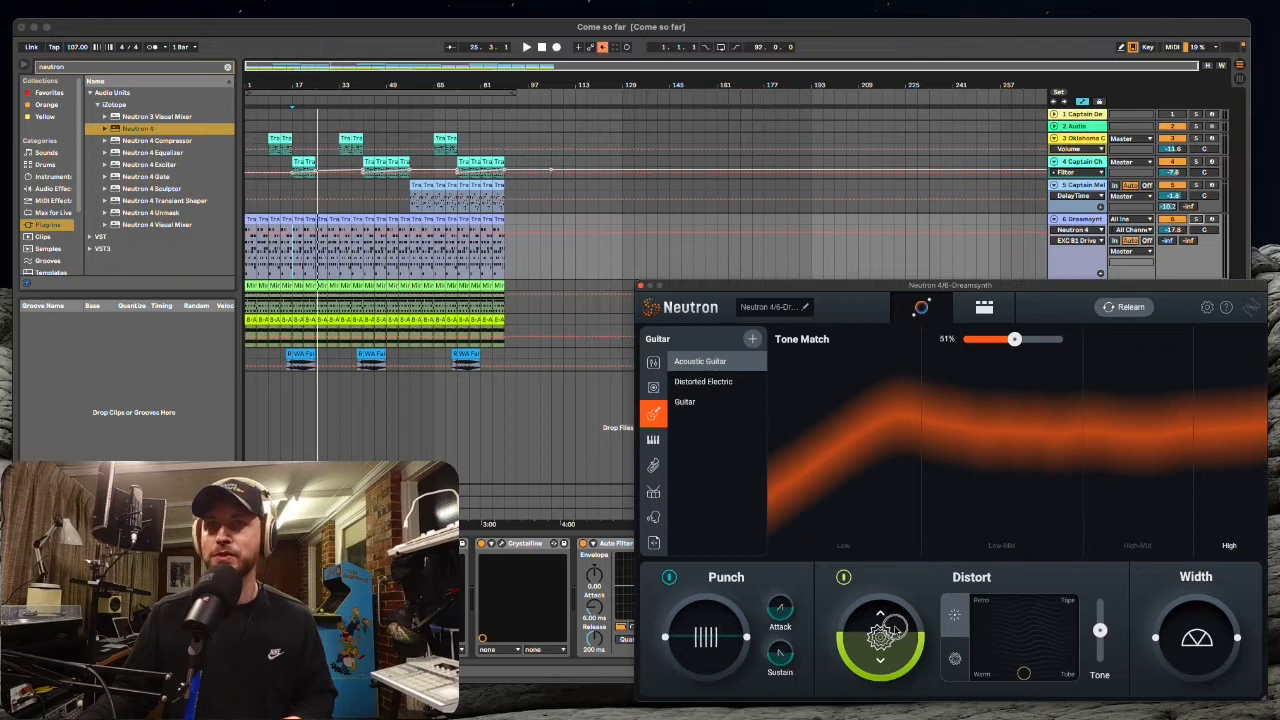
mouse_move(1207, 645)
left_mouse_down()
mouse_move(1204, 602)
mouse_move(1206, 650)
left_mouse_up()
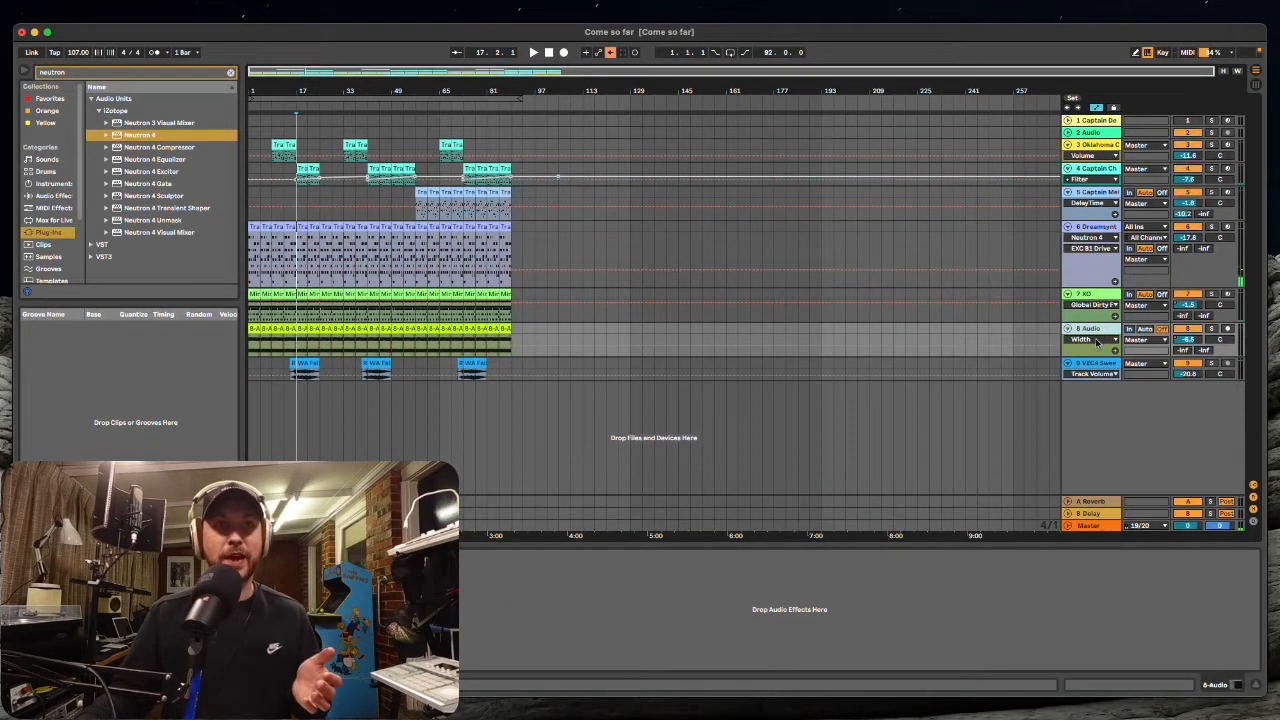
Rename track 8 Audio as Bass
right_click(1099, 337)
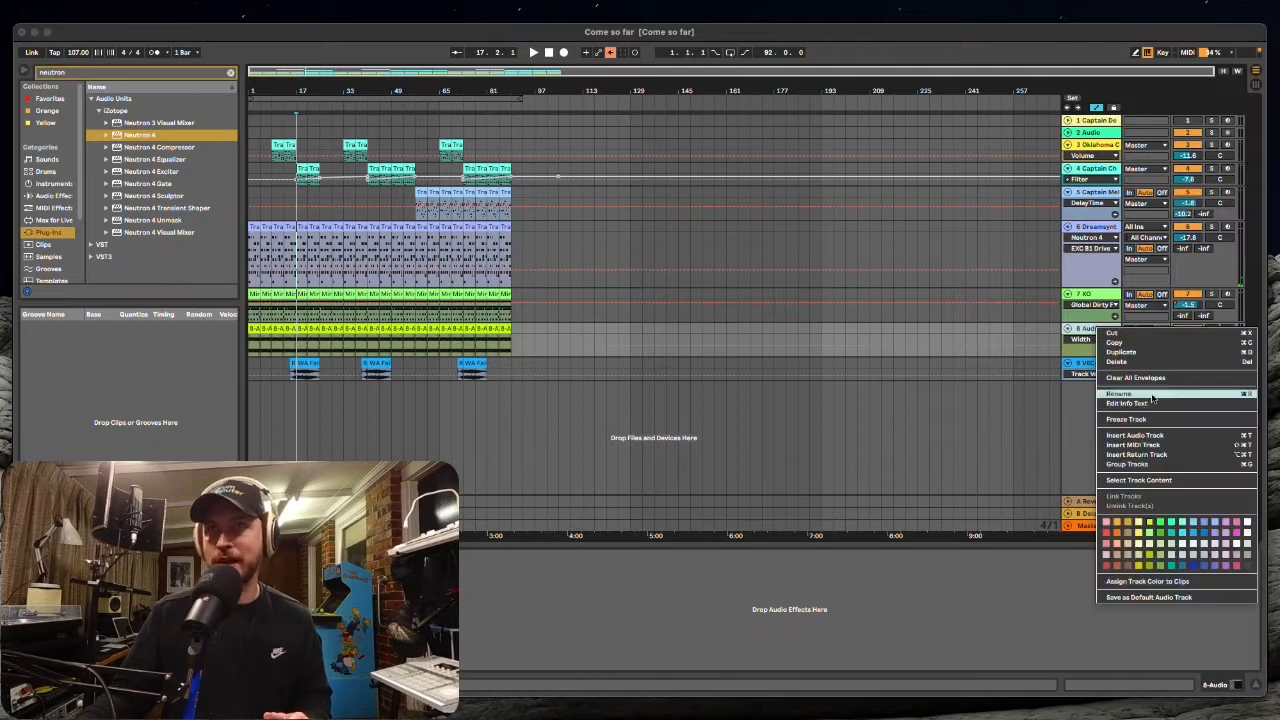
left_click(1151, 397)
key("BackSpace")
type("Bas")
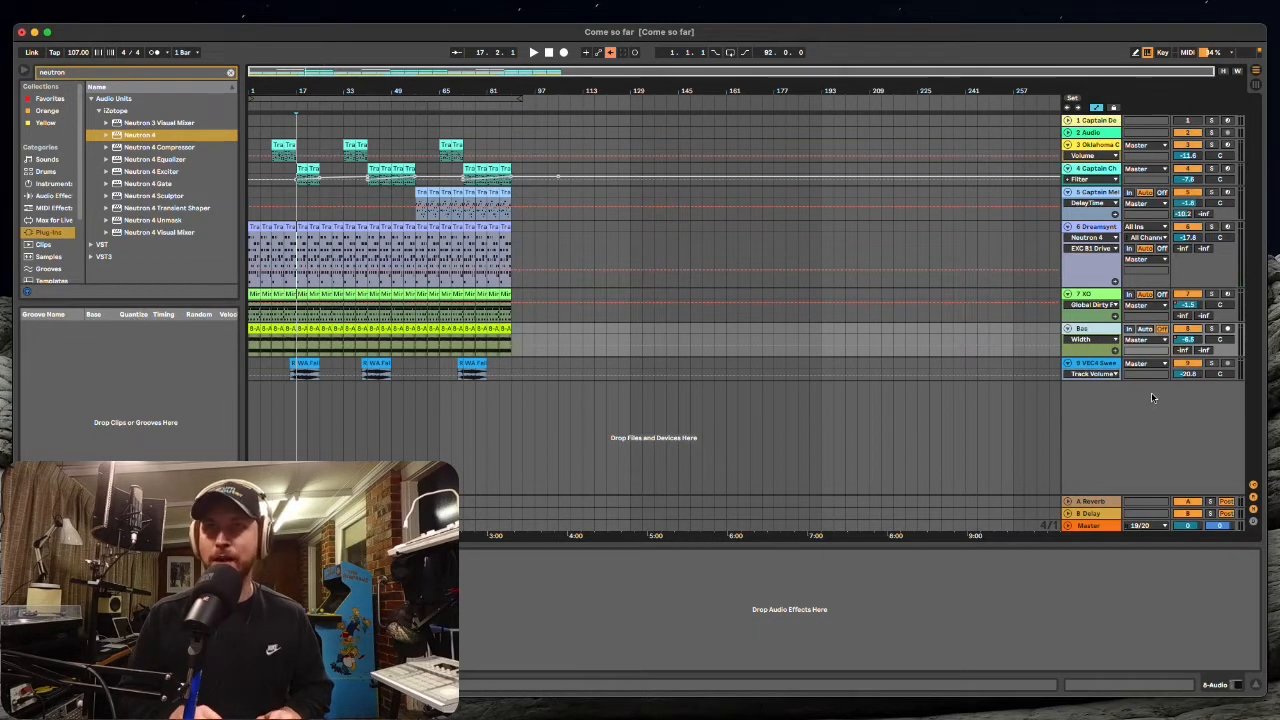
type("s")
left_click(1084, 362)
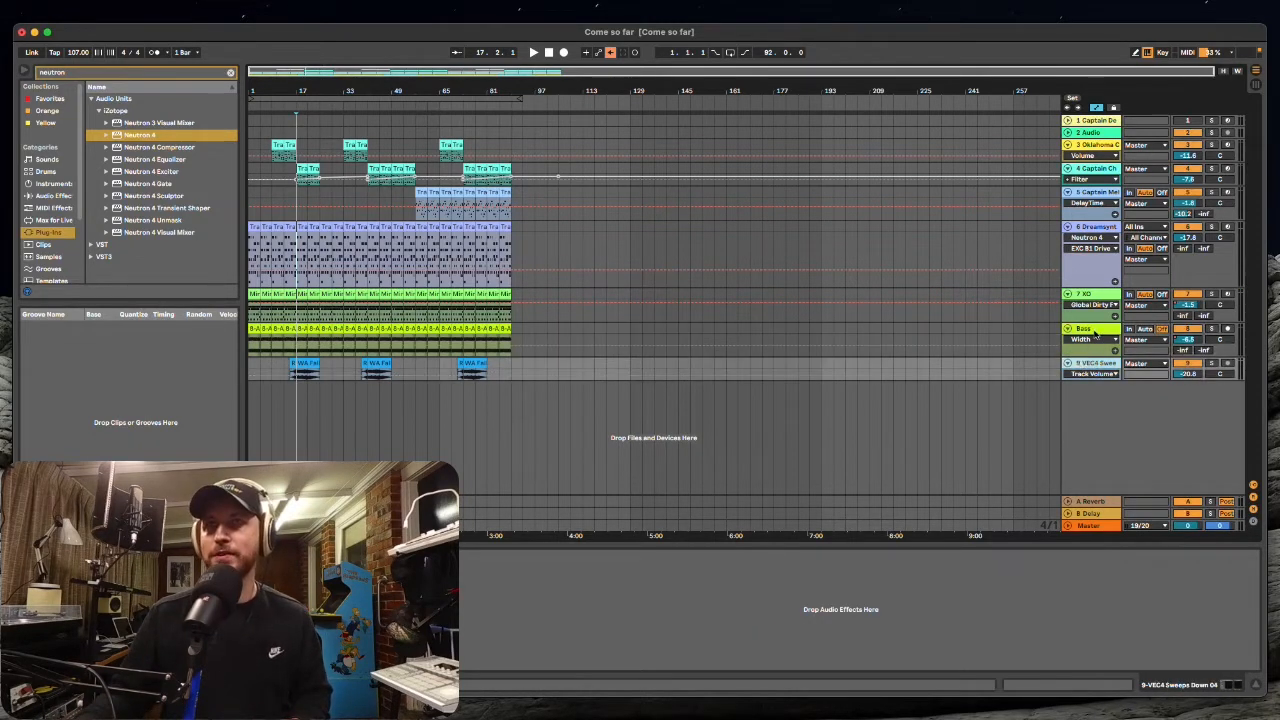
Add Neutron 4 to the Bass track and play the song so its Assistant analyses the audio
left_click(1097, 333)
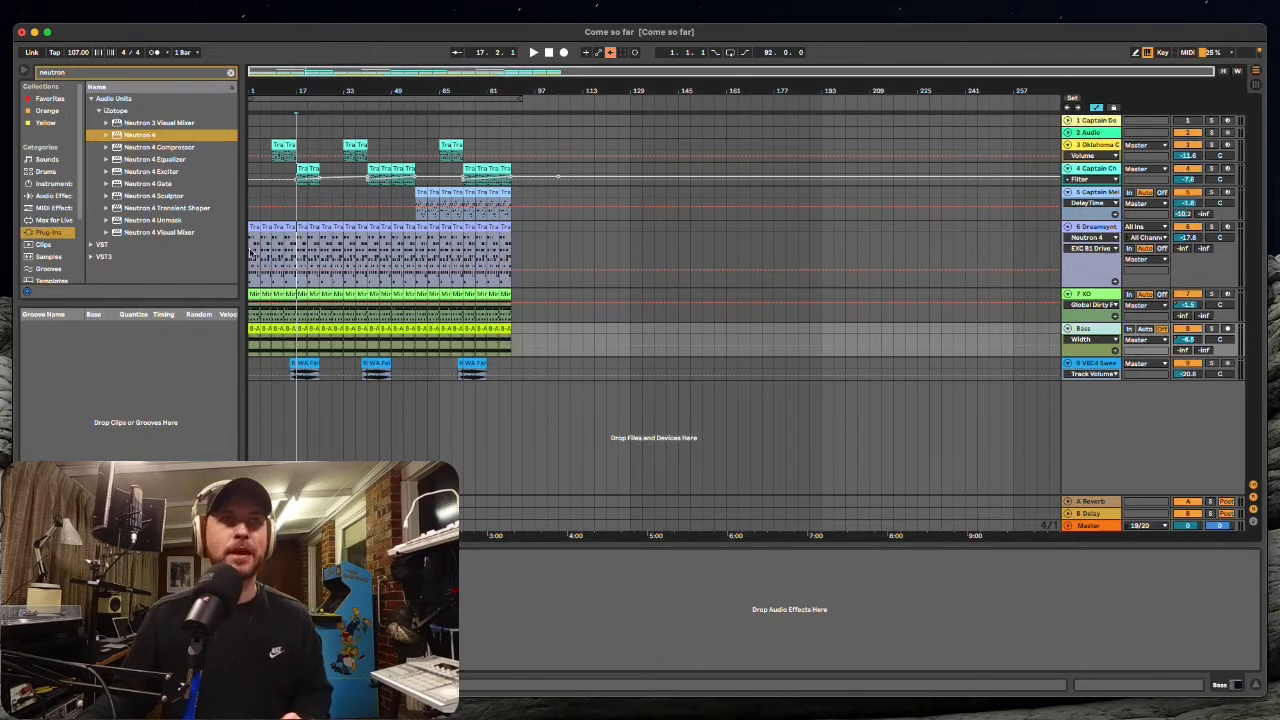
left_click(143, 136)
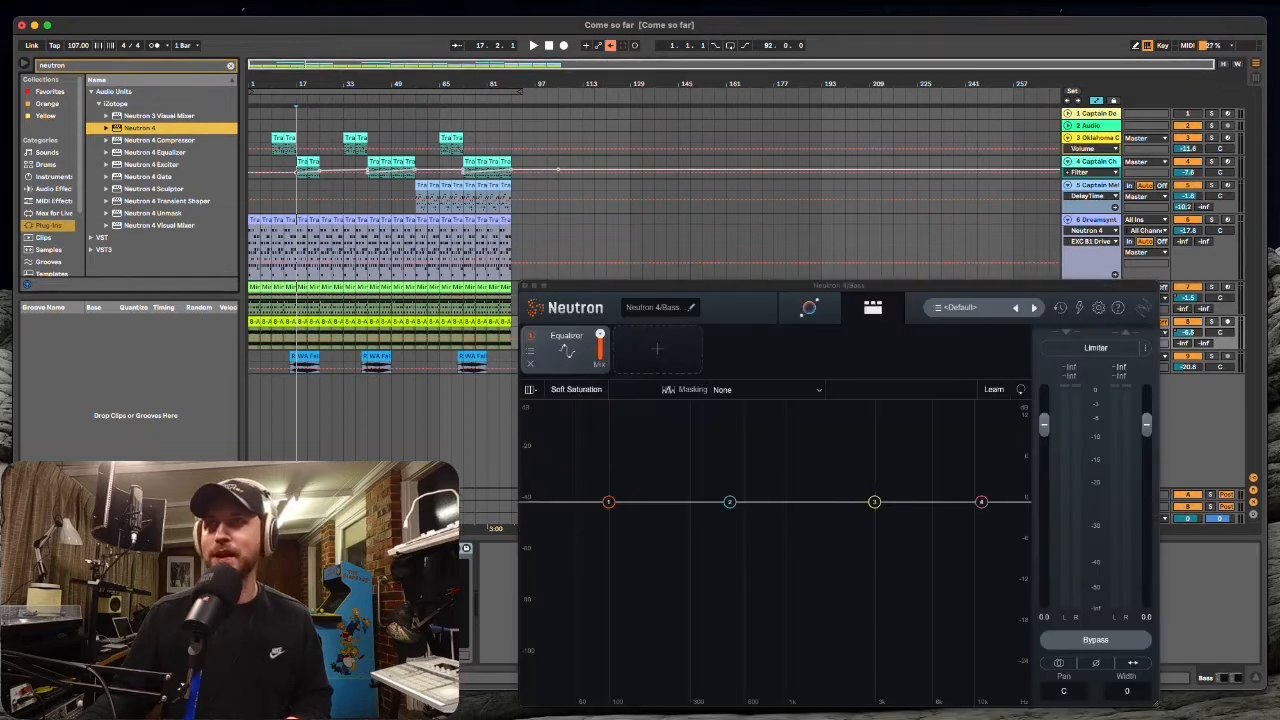
left_click(805, 312)
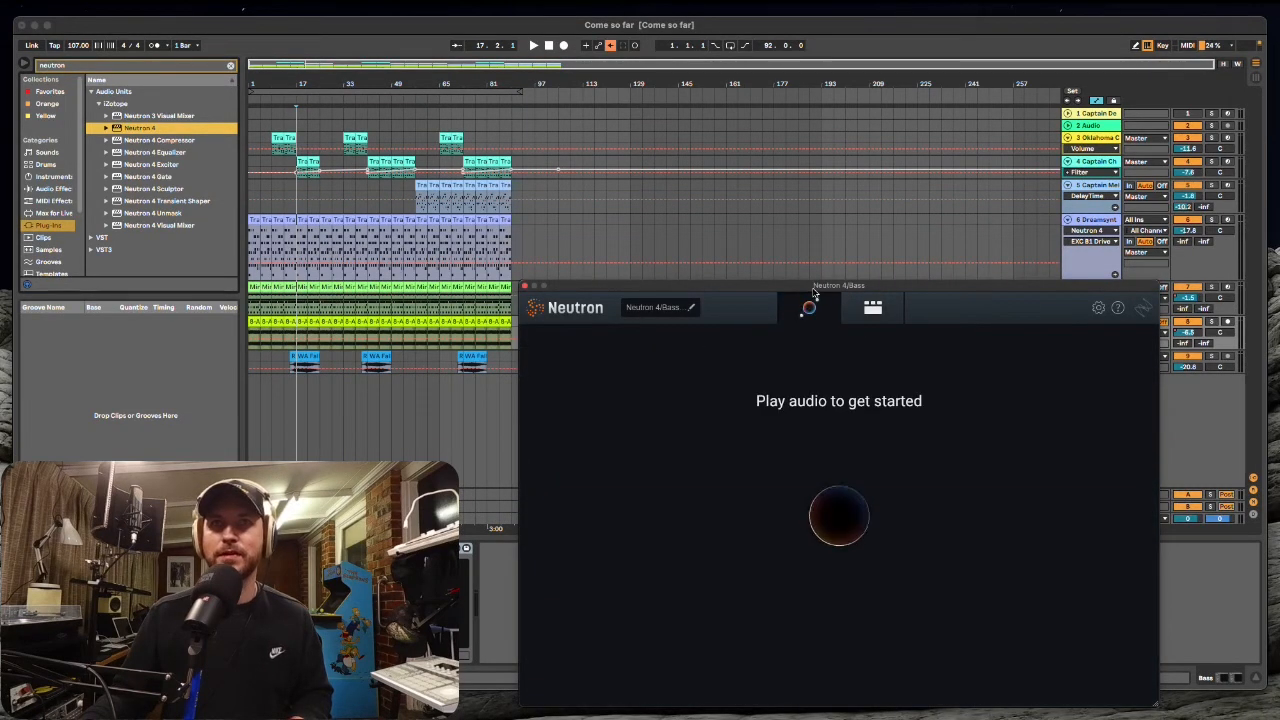
key("space")
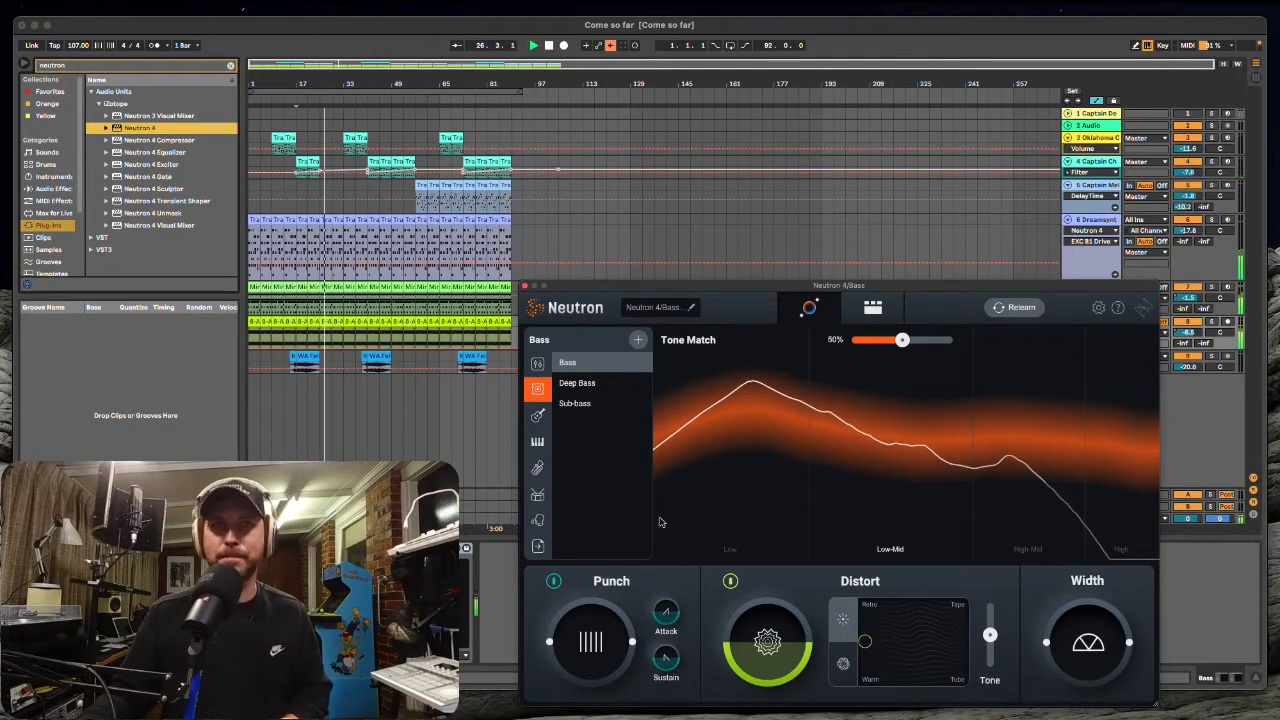
Solo the Bass track, compare the Deep Bass and Sub-bass targets in its Assistant, and return to the Bass target
left_click(1217, 328)
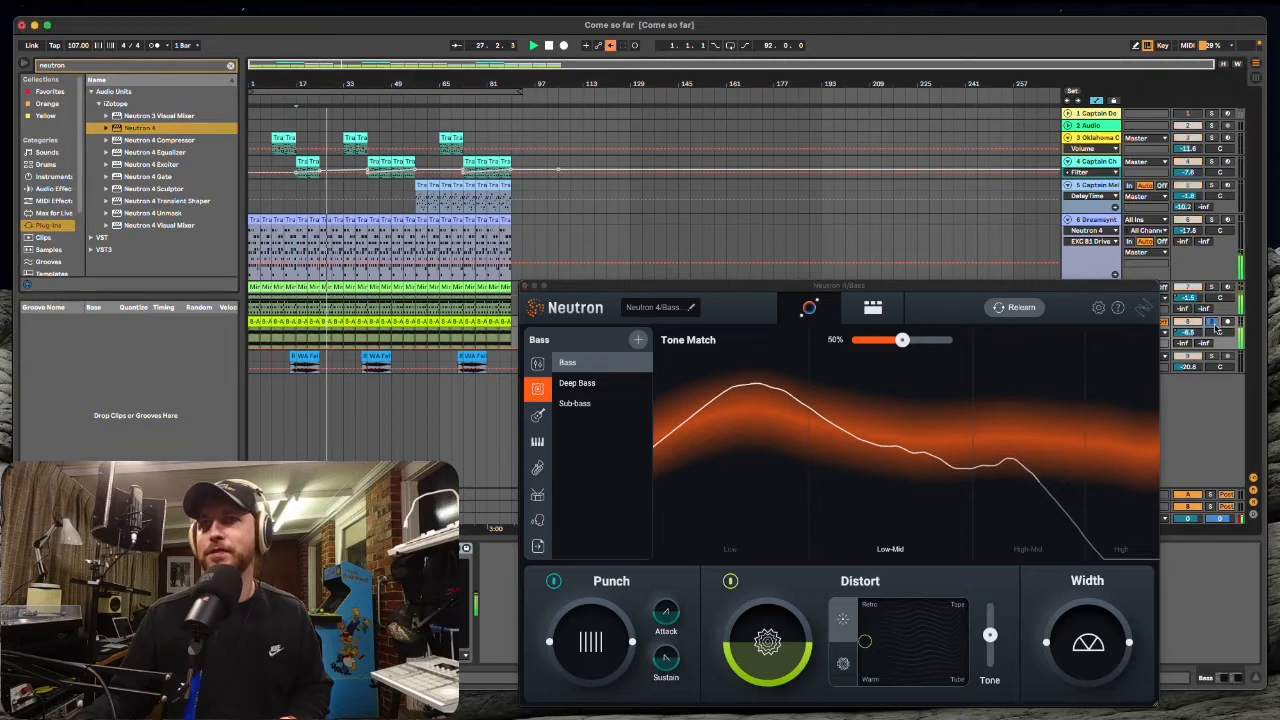
left_click_drag(1015, 287, 955, 259)
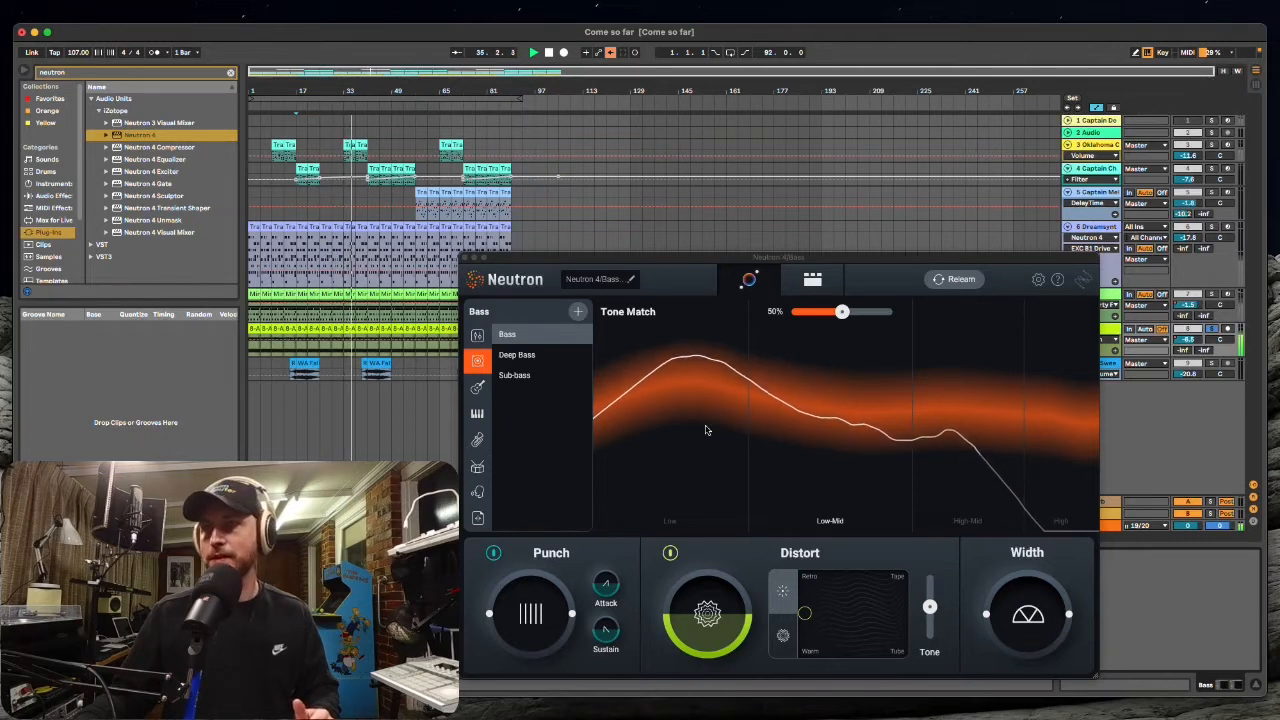
left_click(537, 361)
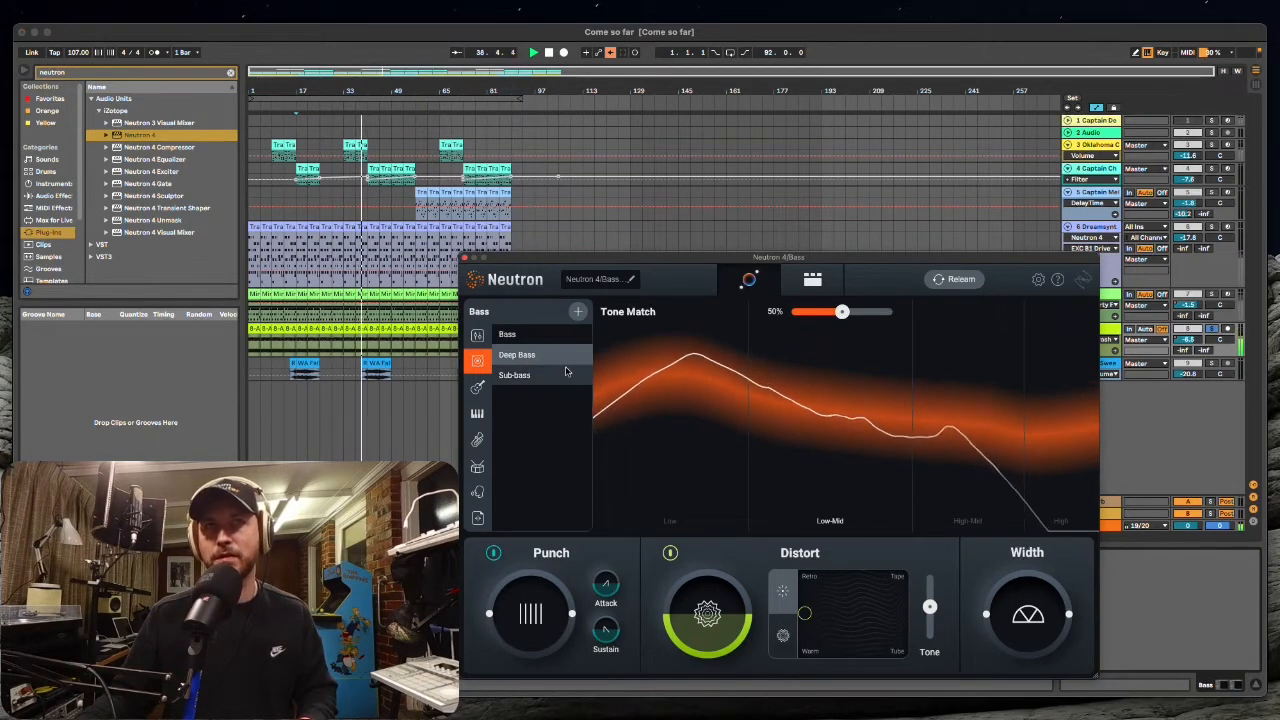
left_click(541, 375)
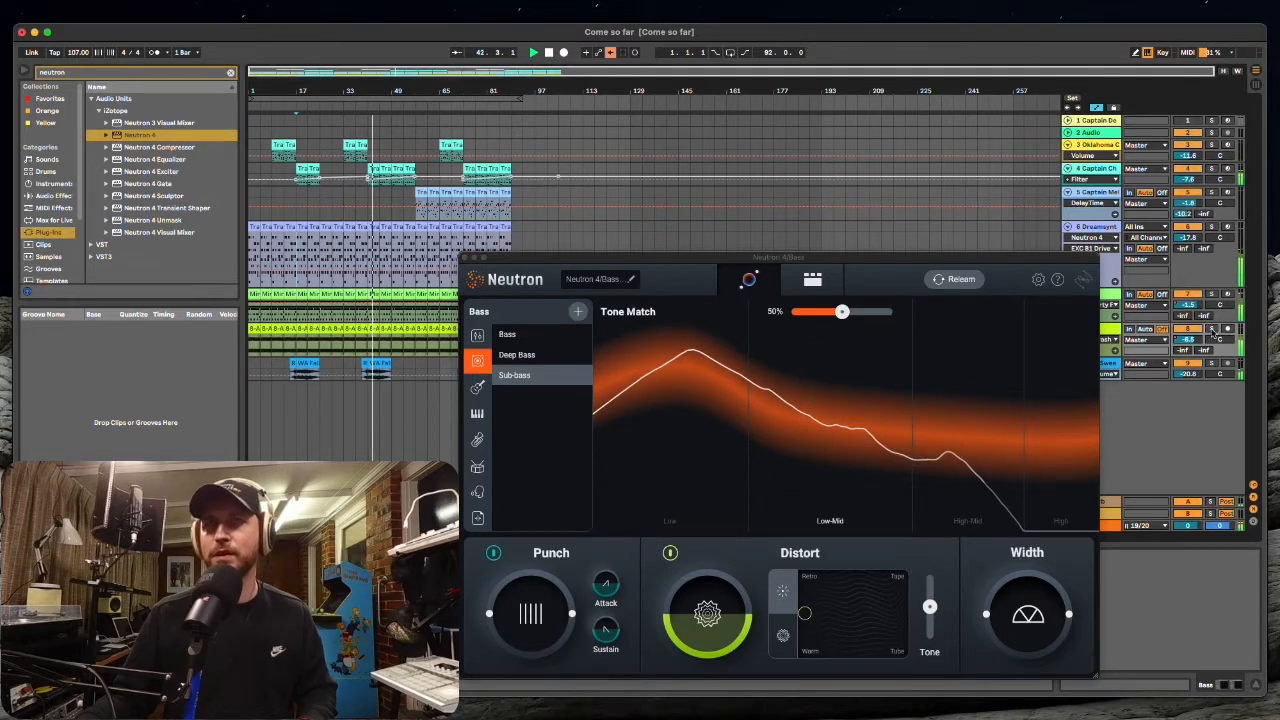
left_click(1211, 330)
left_click(509, 336)
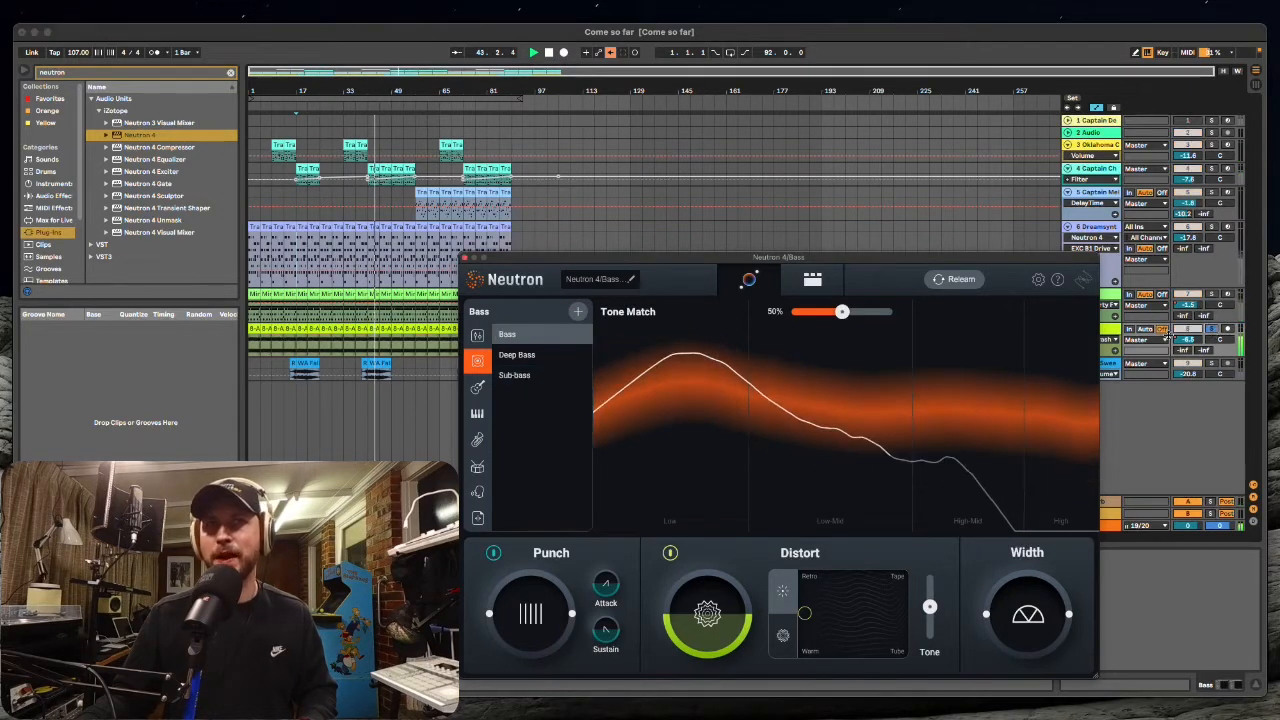
left_click(1212, 337)
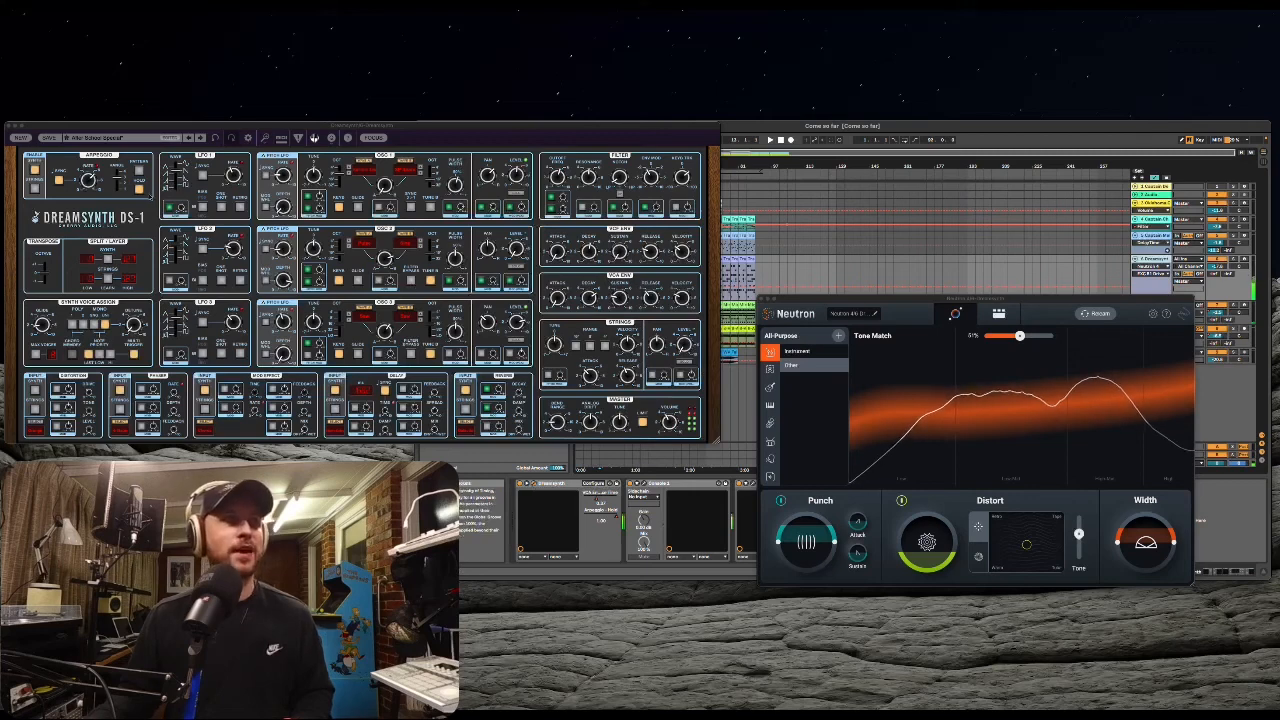
Switch off the lit Arpeggio button on the Dreamsynth DS-1, and set its Neutron target to All-Purpose Instrument after previewing Voice
left_click(140, 189)
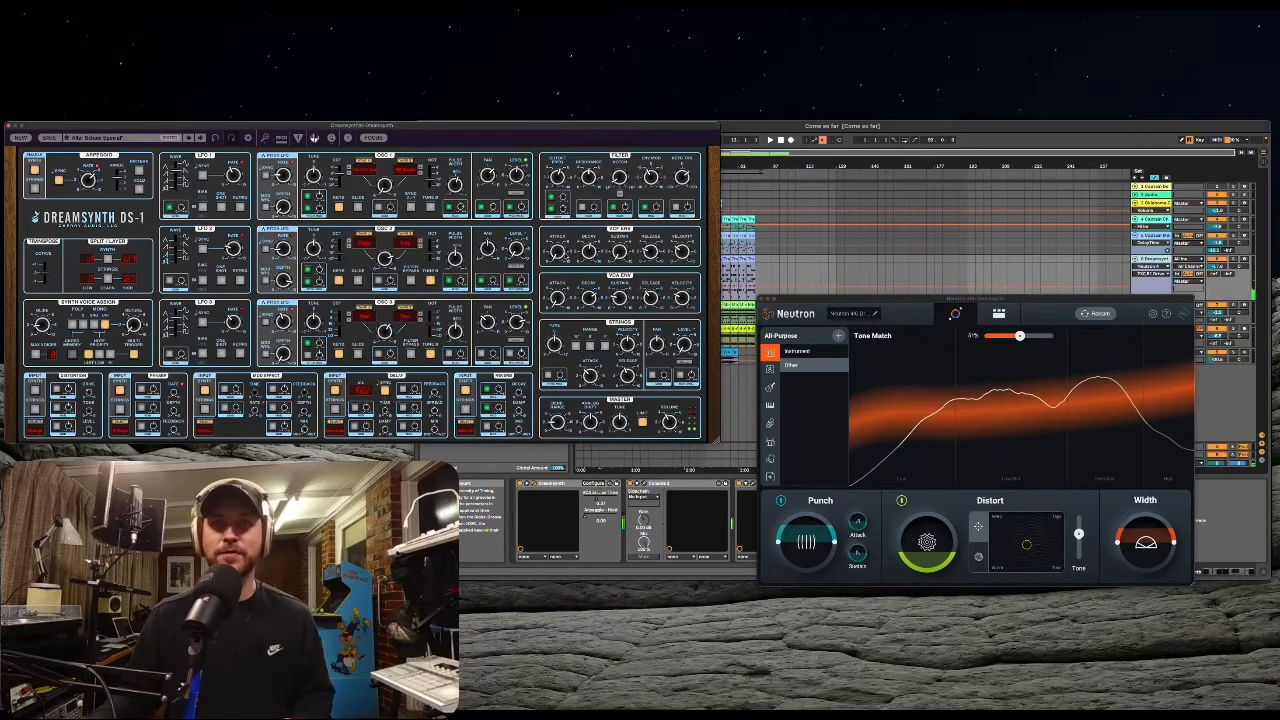
left_click(1010, 299)
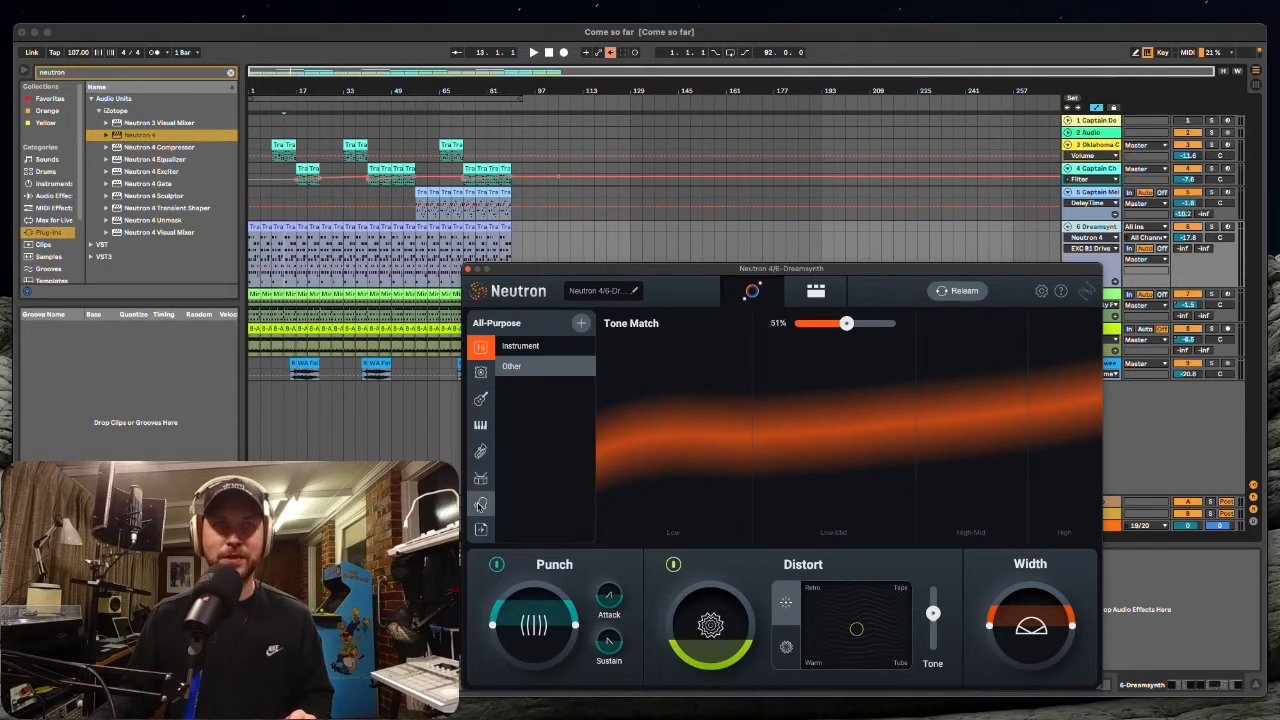
left_click(480, 505)
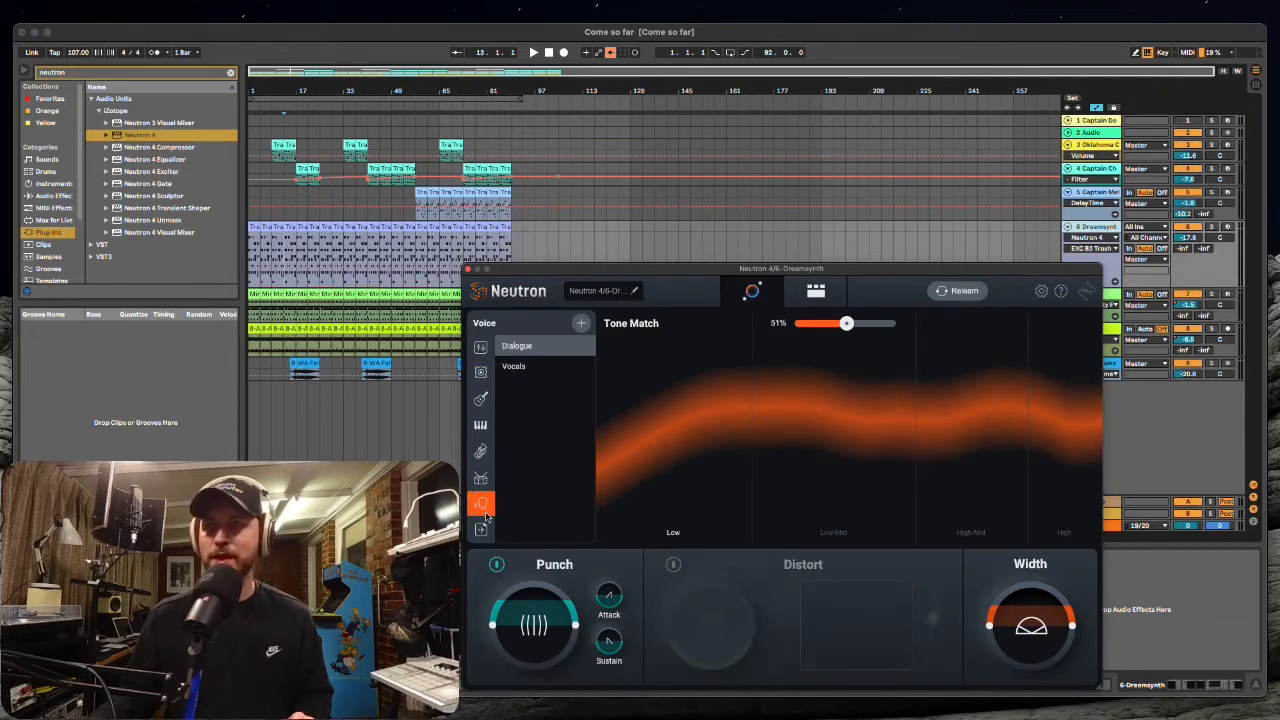
left_click(480, 346)
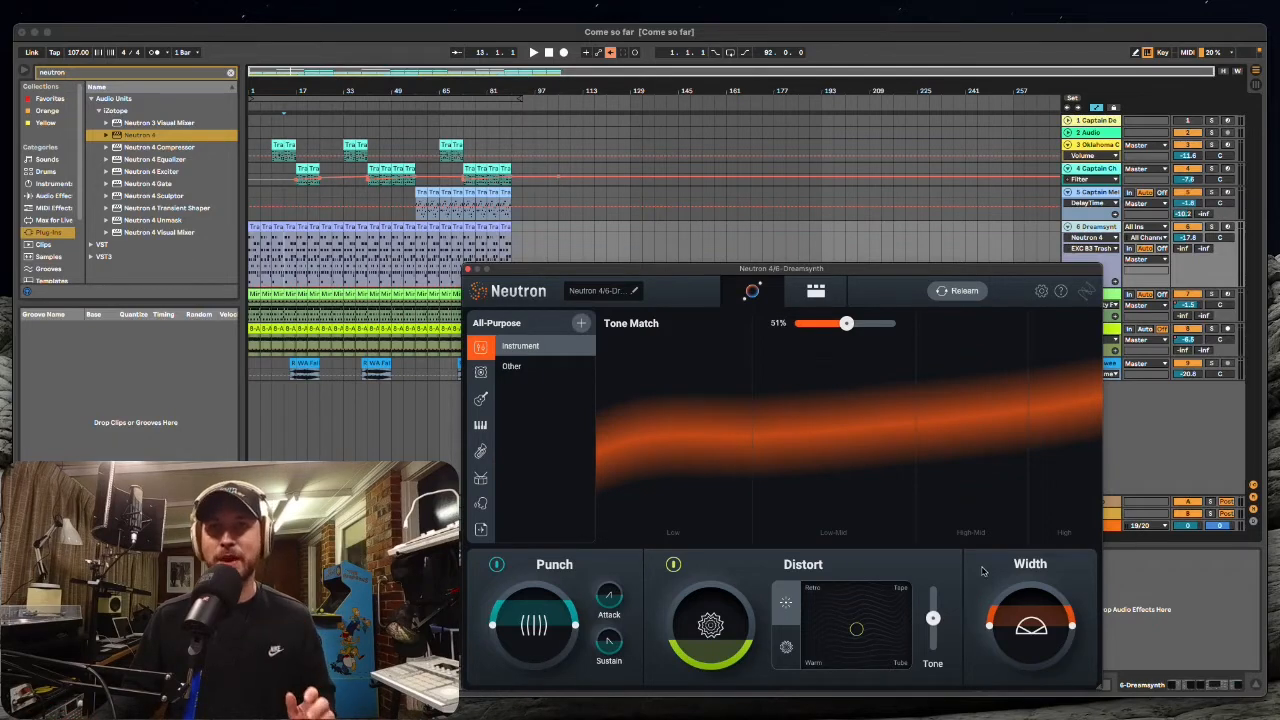
Enlarge Dreamsynth's Neutron window, shrink it back and reposition it over the arrangement
left_click_drag(1099, 686, 1255, 714)
left_click_drag(815, 234, 669, 50)
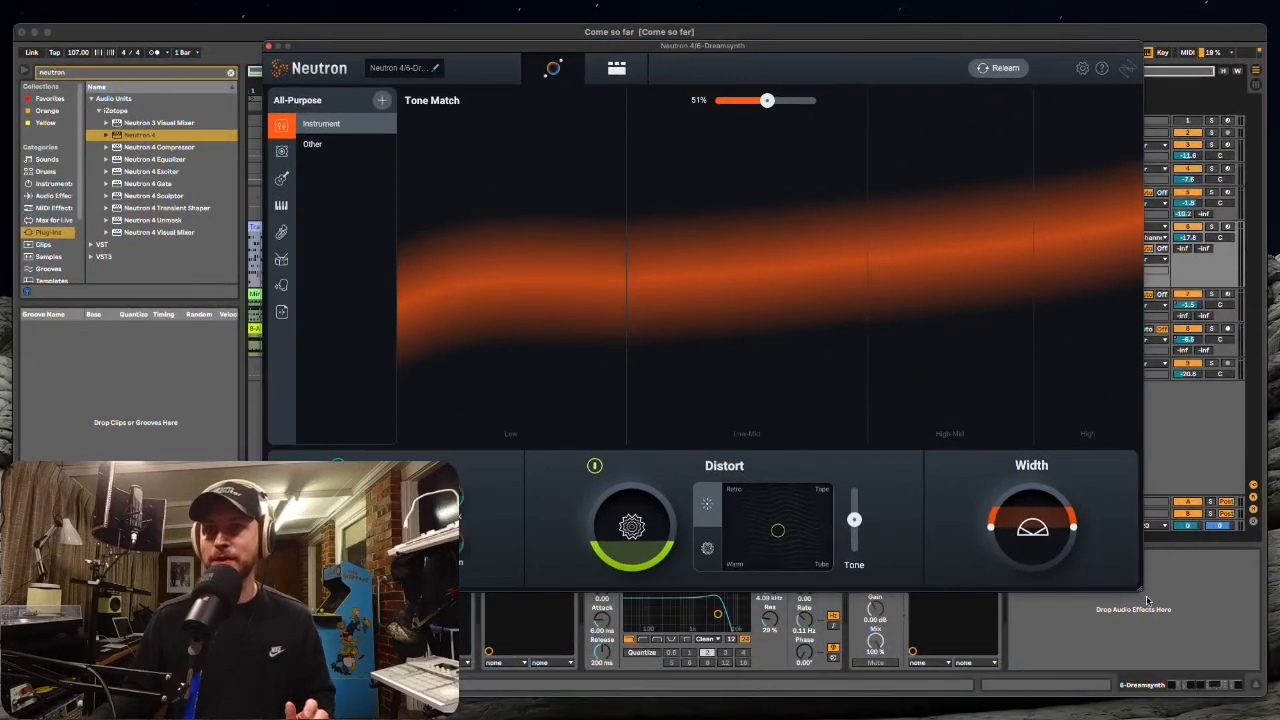
left_click_drag(1139, 589, 863, 437)
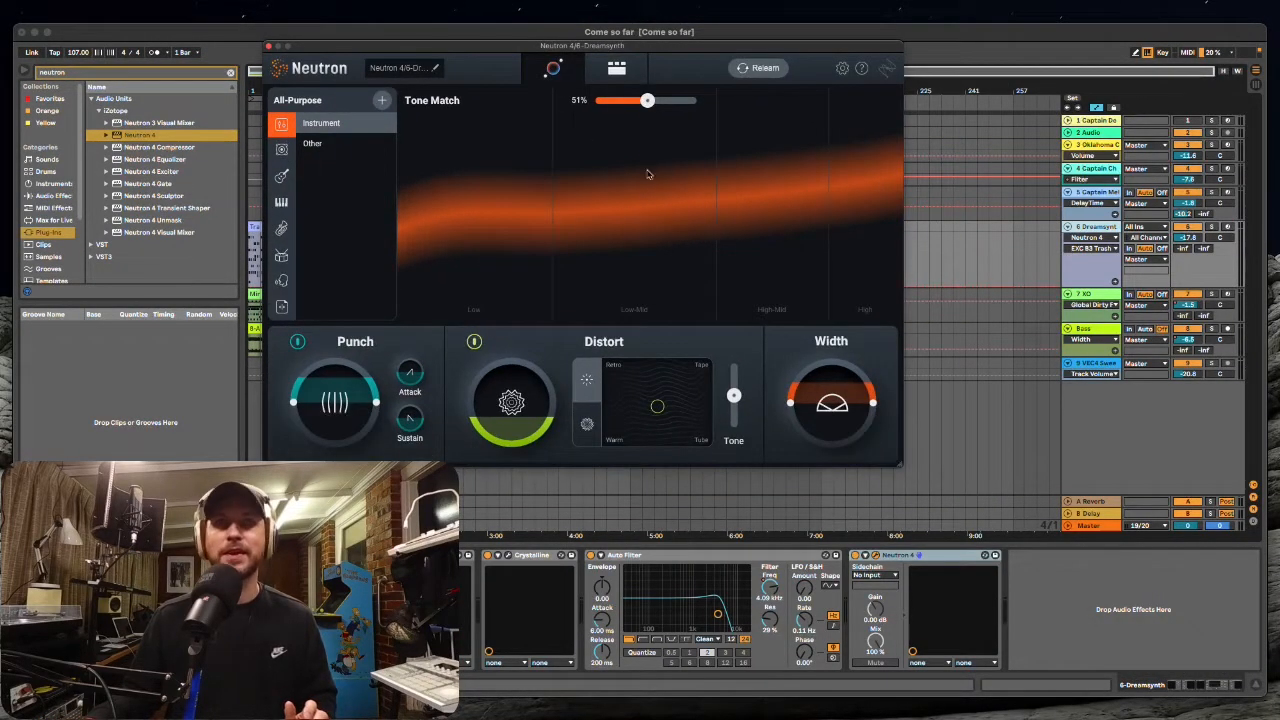
left_click_drag(558, 55, 826, 292)
Switch between Neutron's Assistant and detailed module views, and look through the modules available to add to the chain
left_click(840, 312)
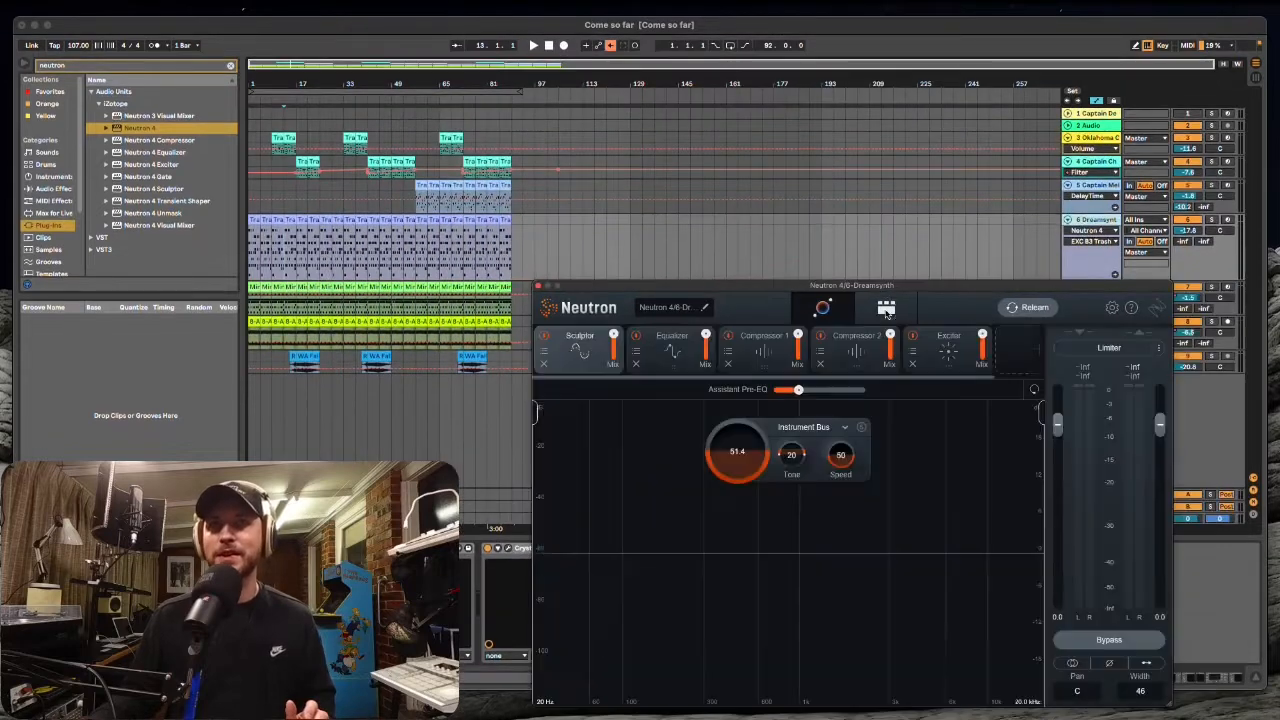
left_click(832, 309)
left_click(884, 307)
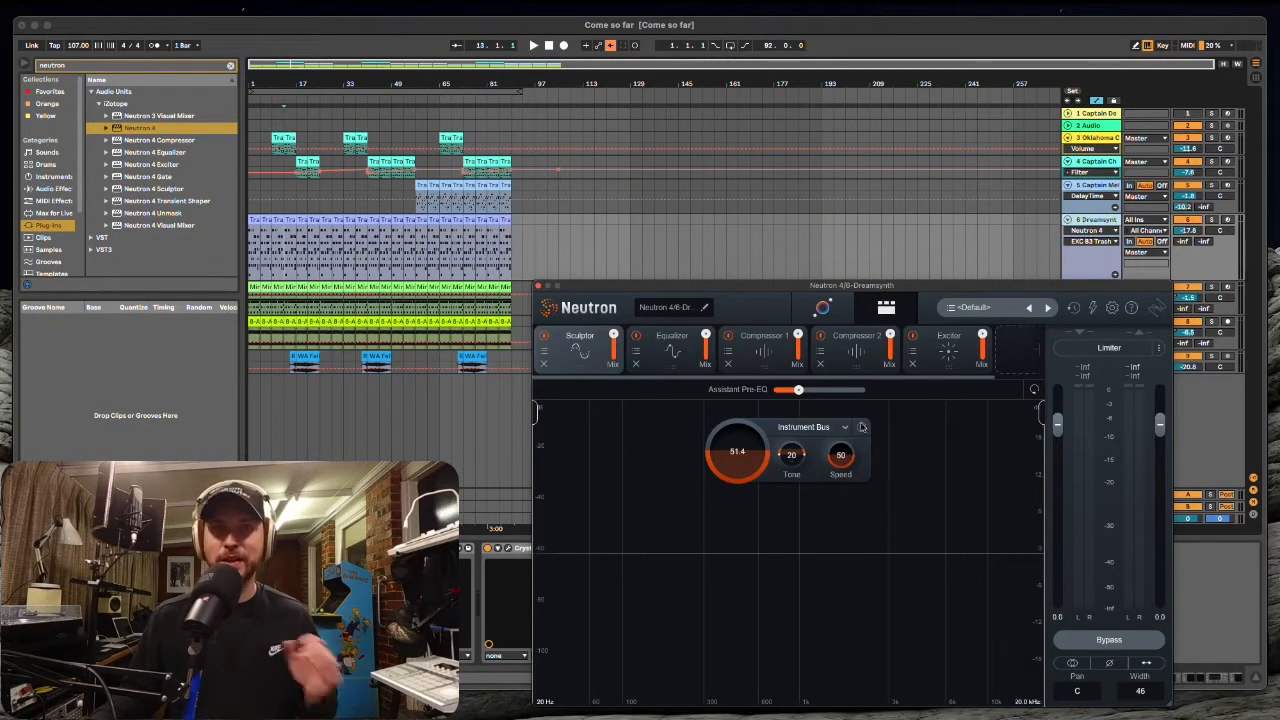
left_click(1021, 355)
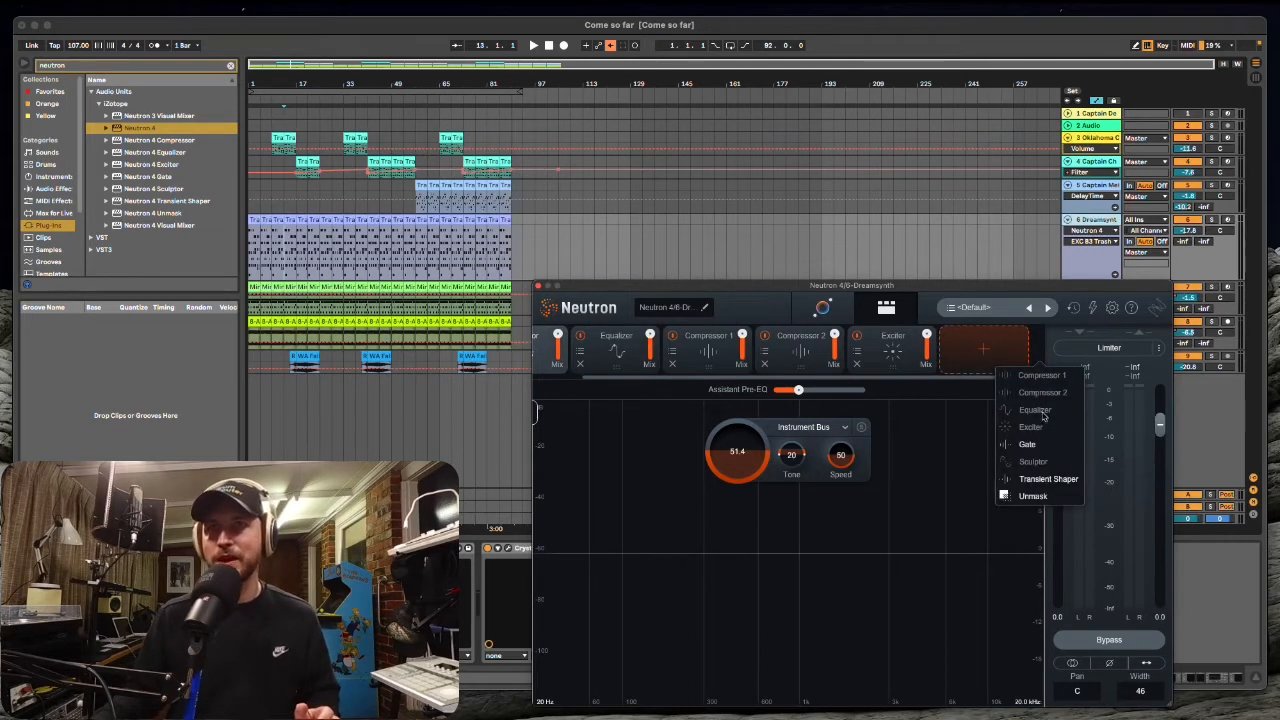
left_click(922, 455)
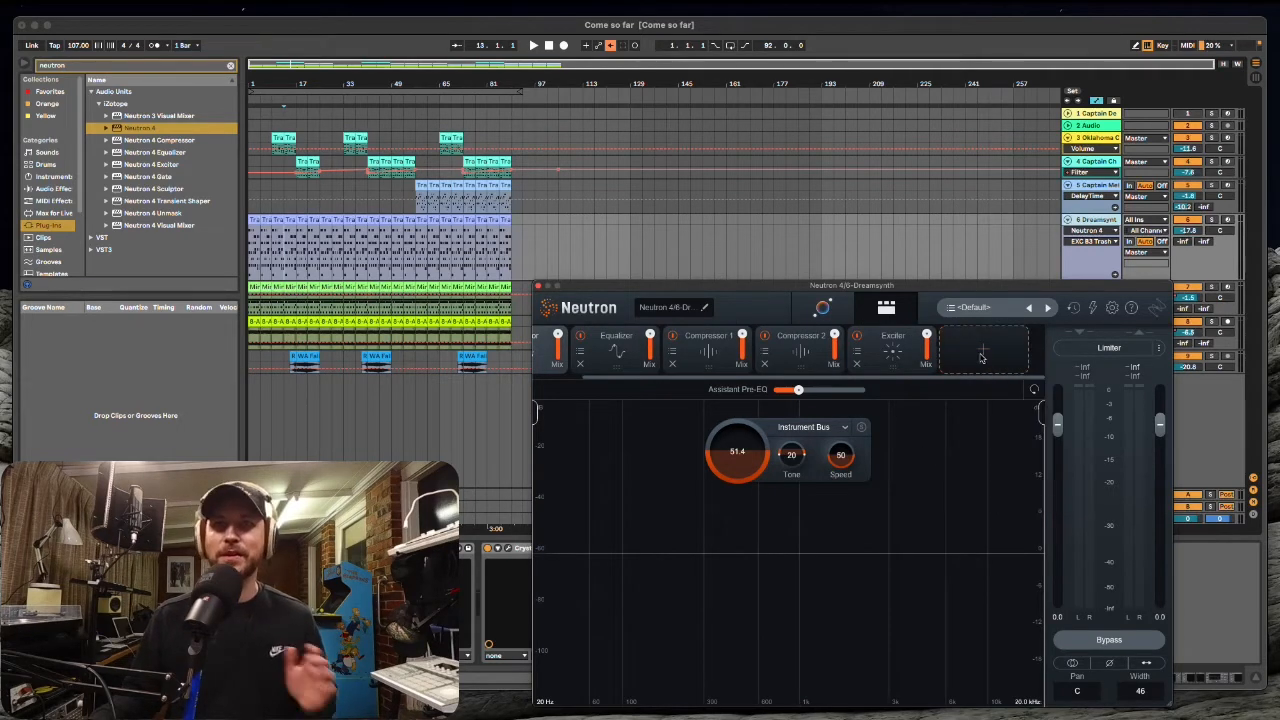